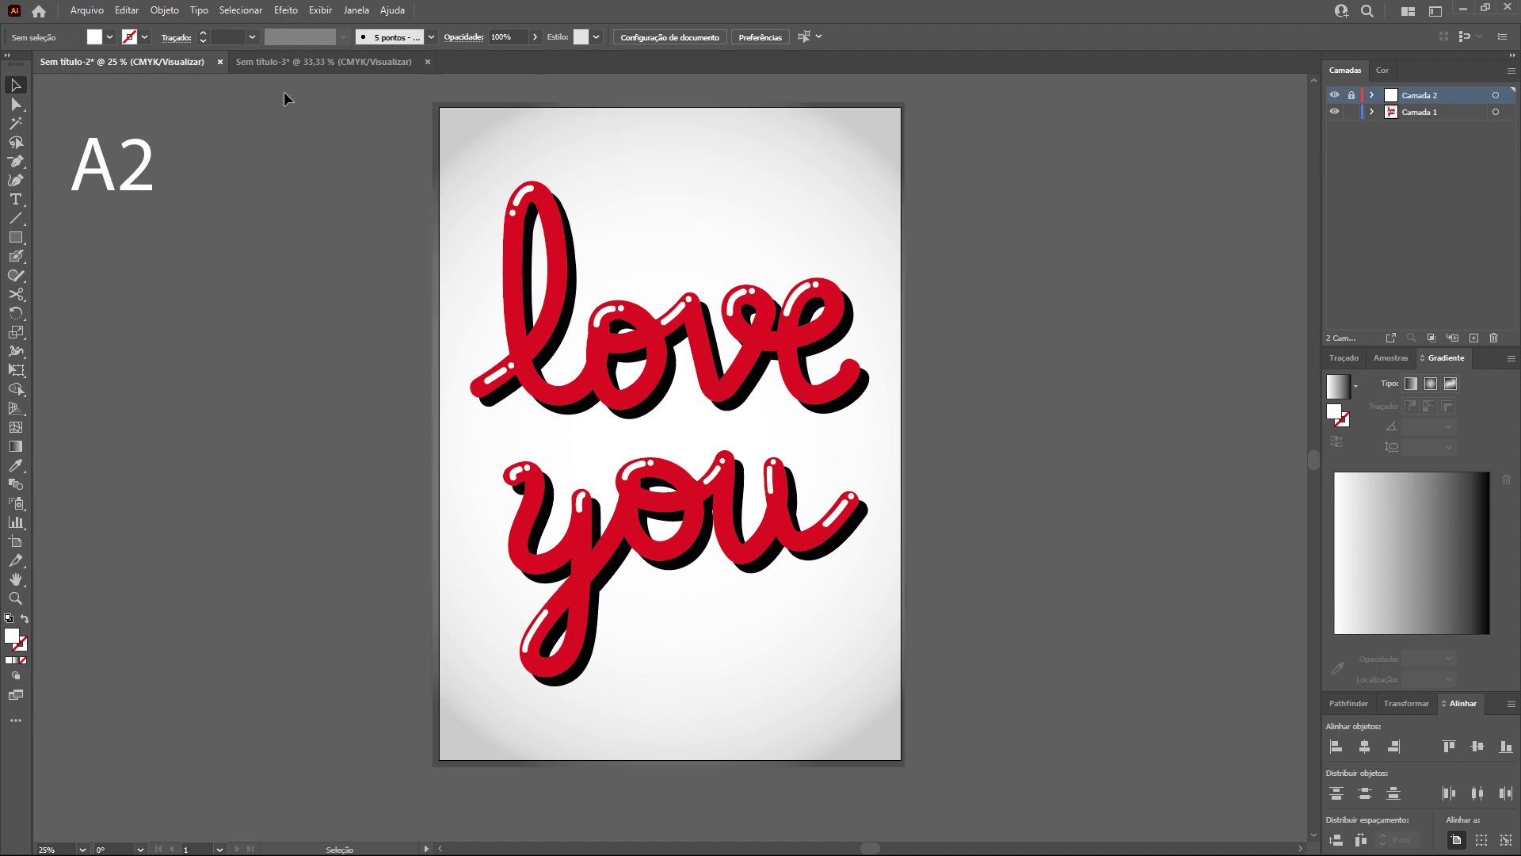
Switch between the A3 and A2 poster documents and check the A2 artboard size.
left_click(334, 71)
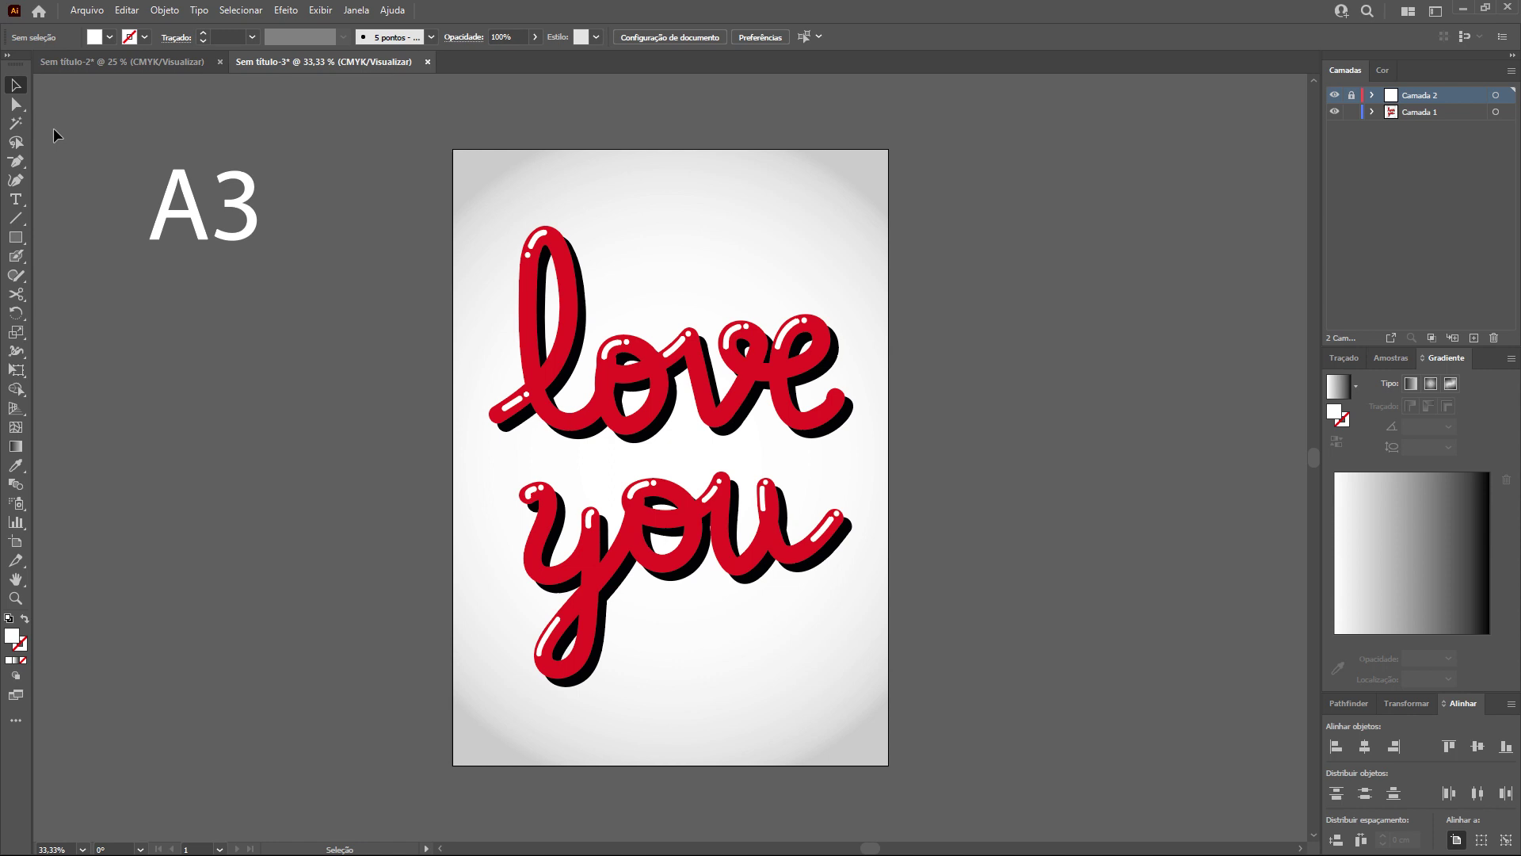
key("ctrl+Tab")
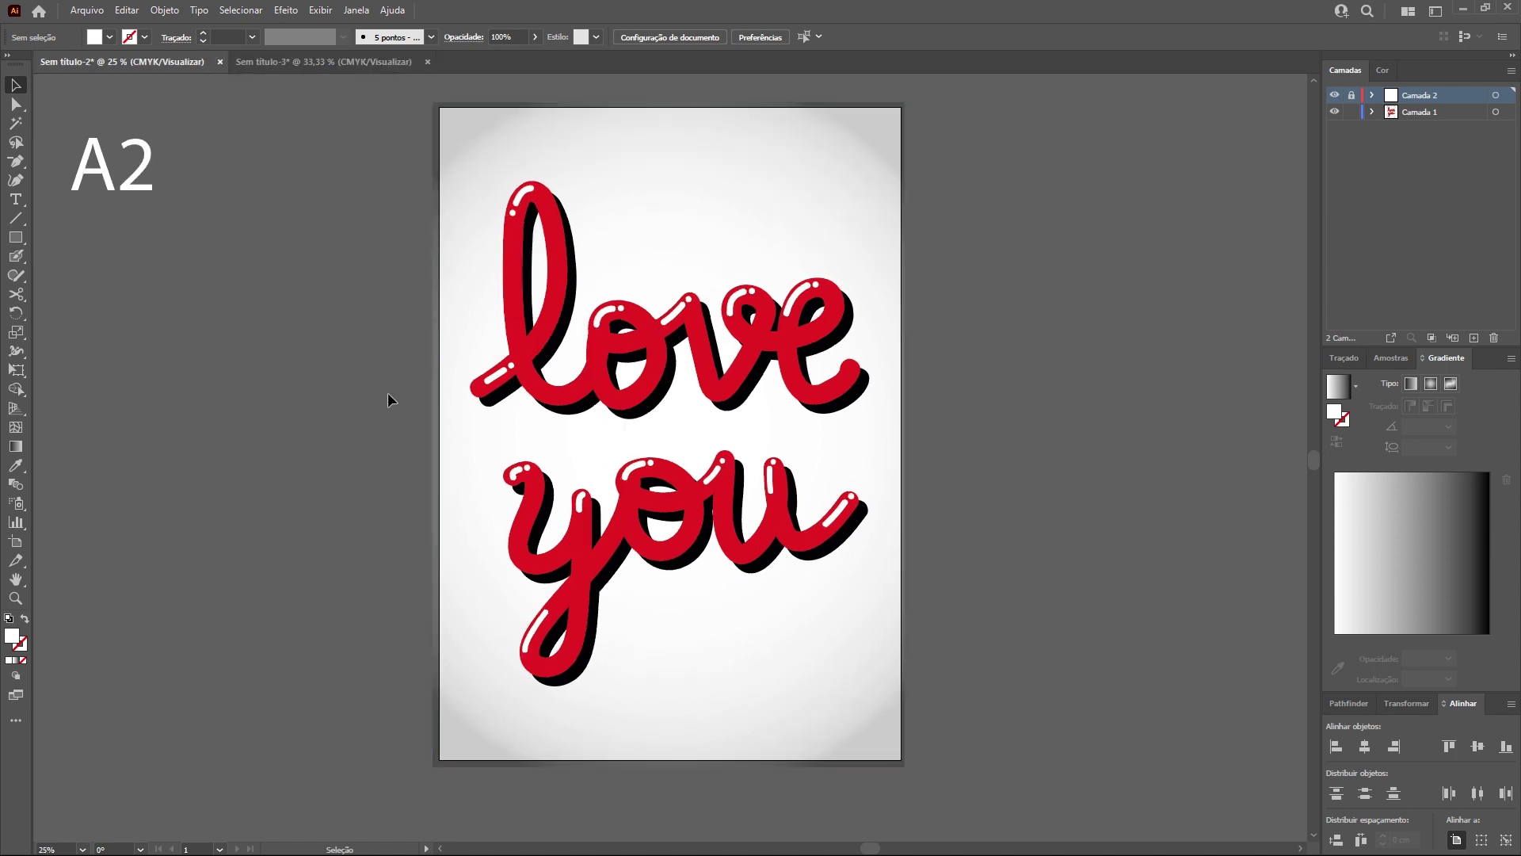
left_click(16, 542)
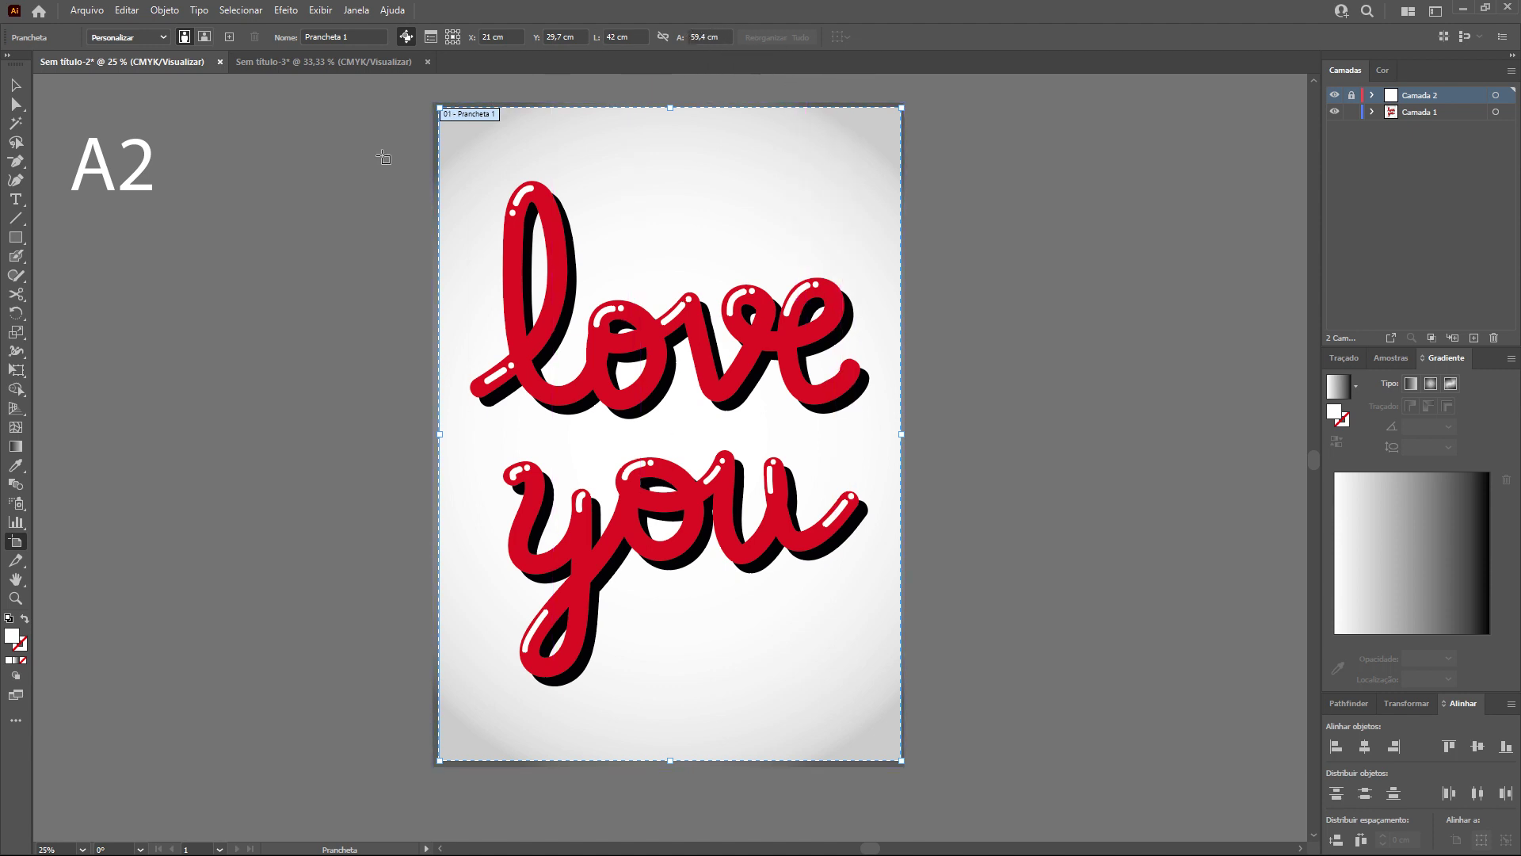
key("Escape")
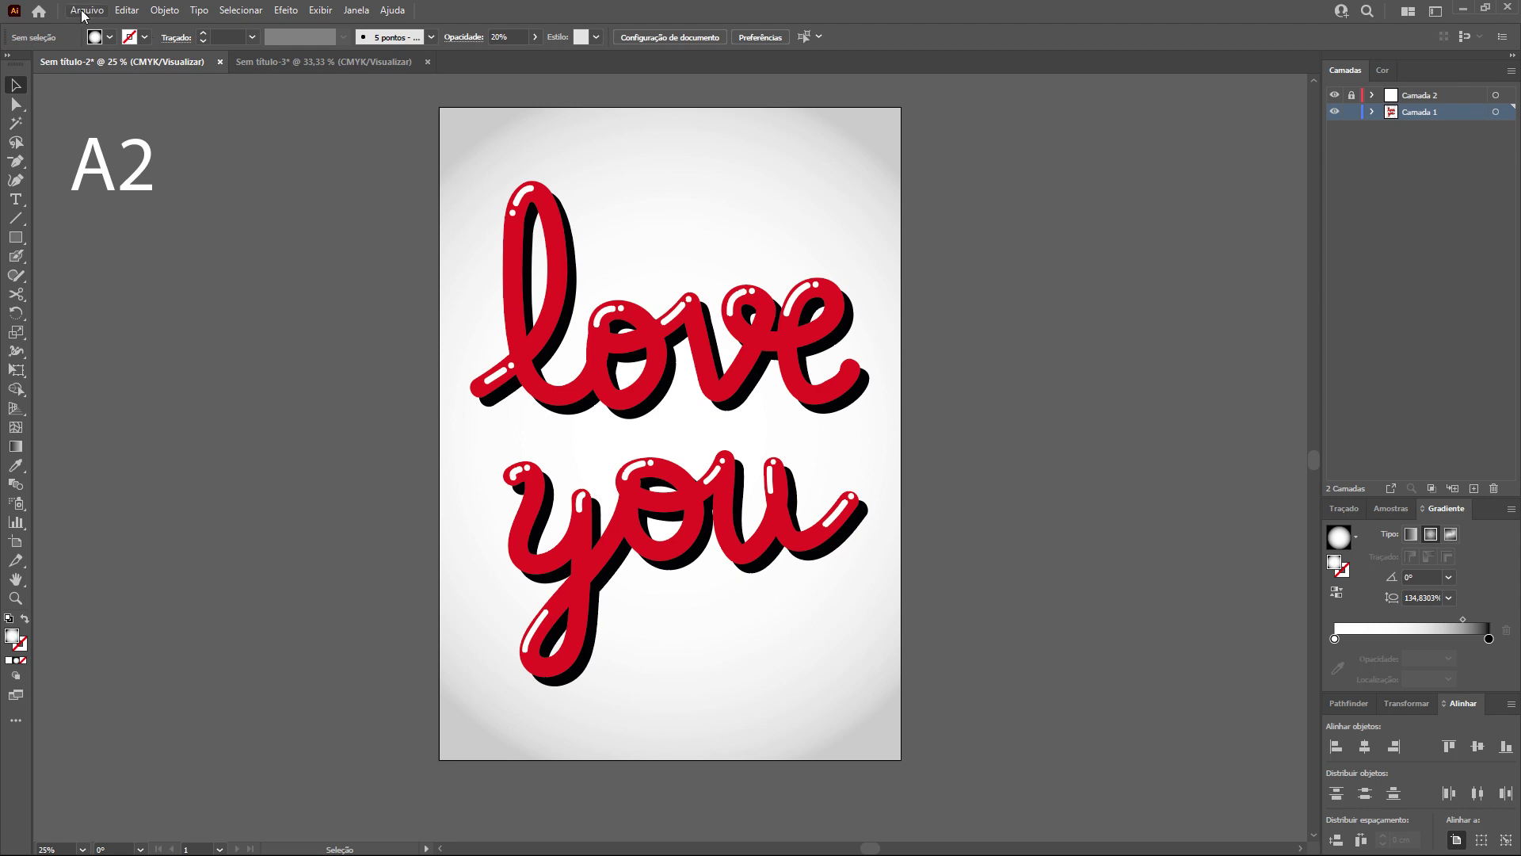
Open the Print dialog for the A2 poster and set the media size to A4.
left_click(86, 13)
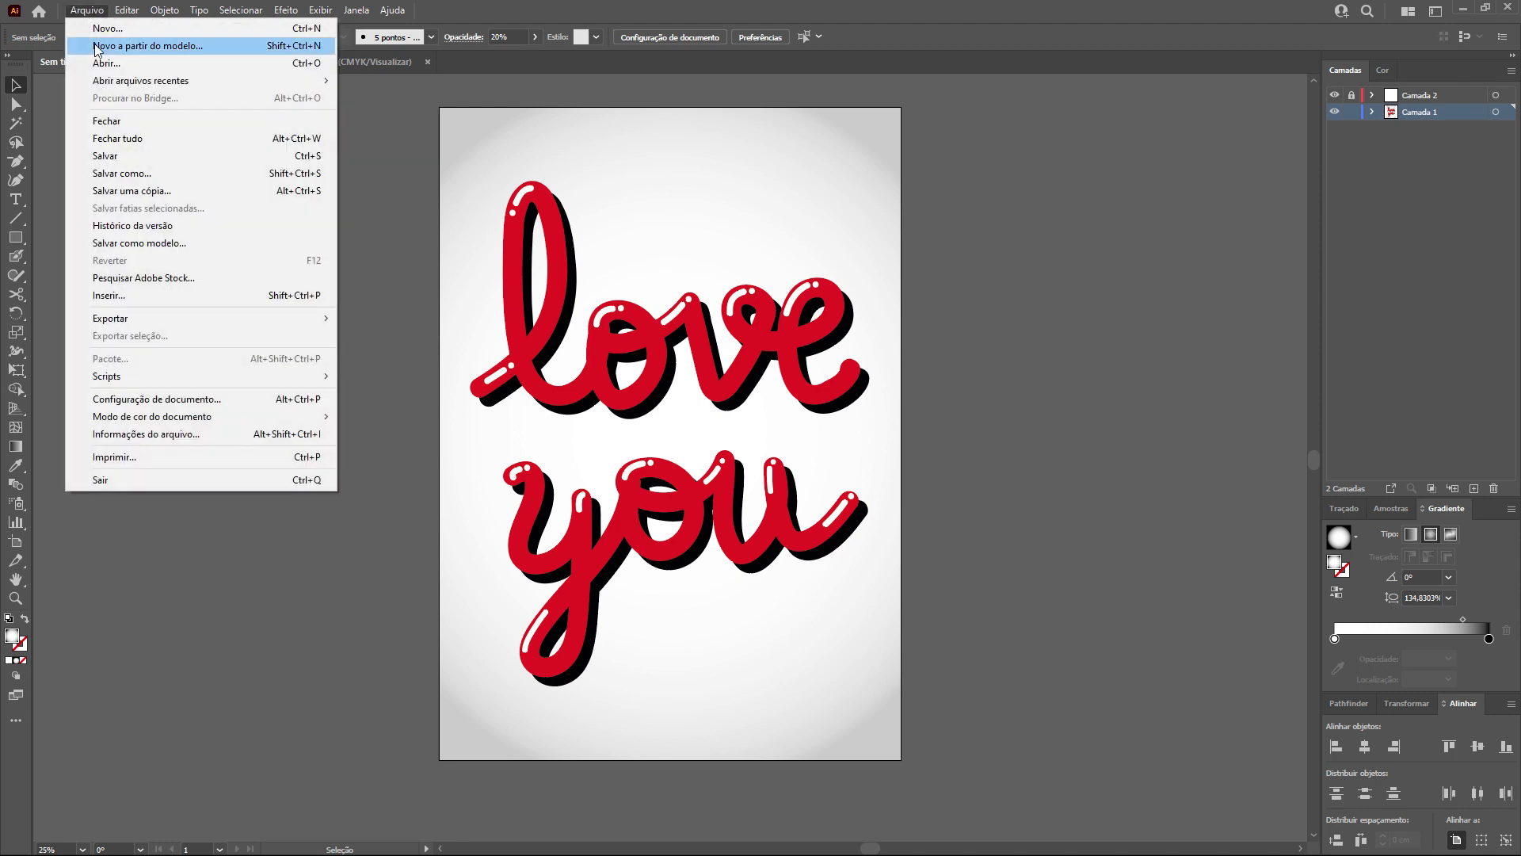
left_click(148, 455)
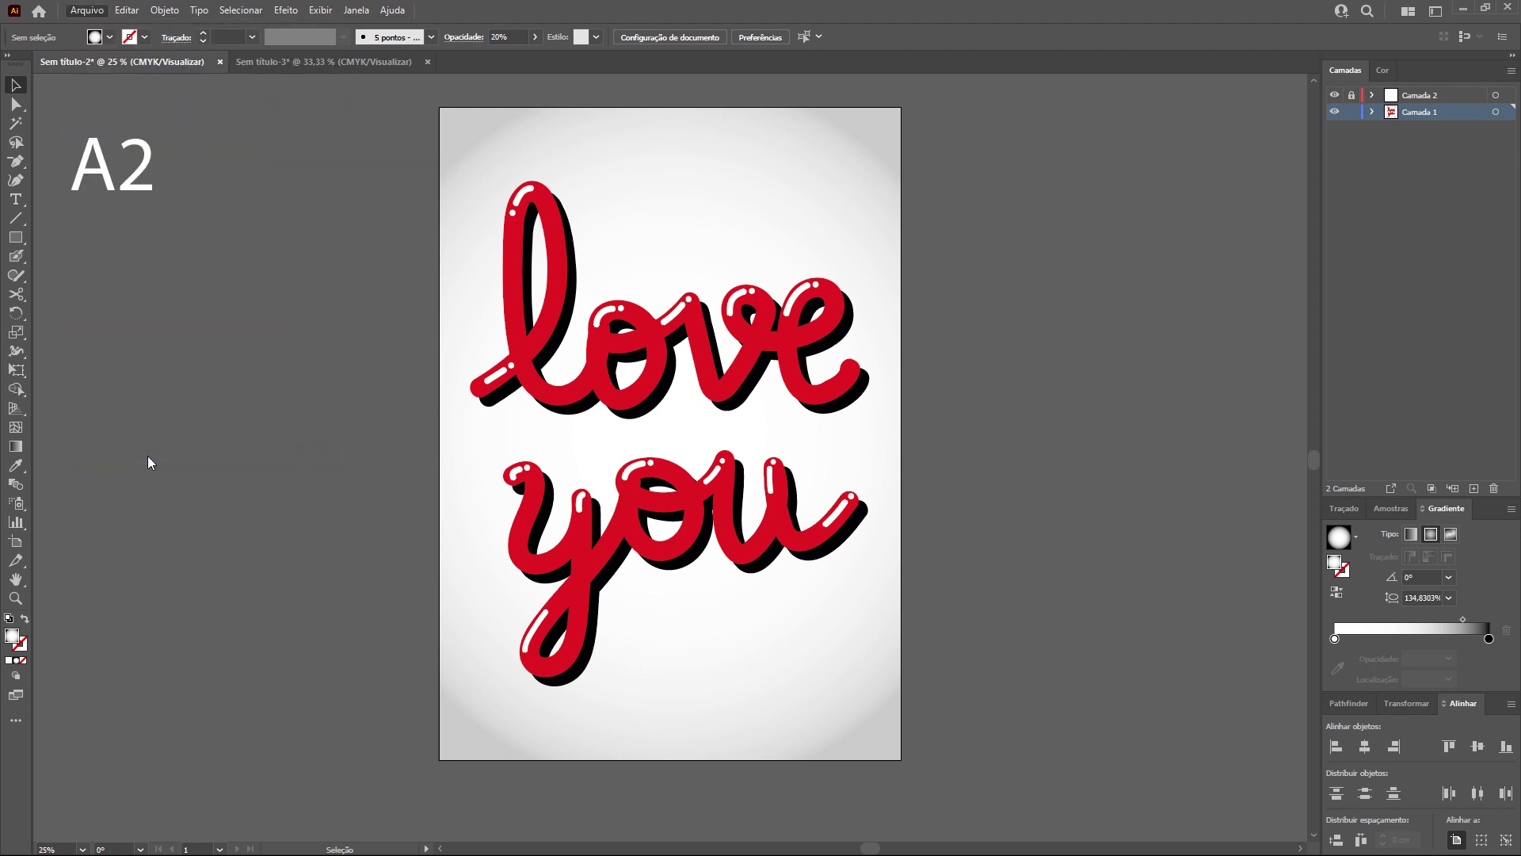
left_click(146, 458)
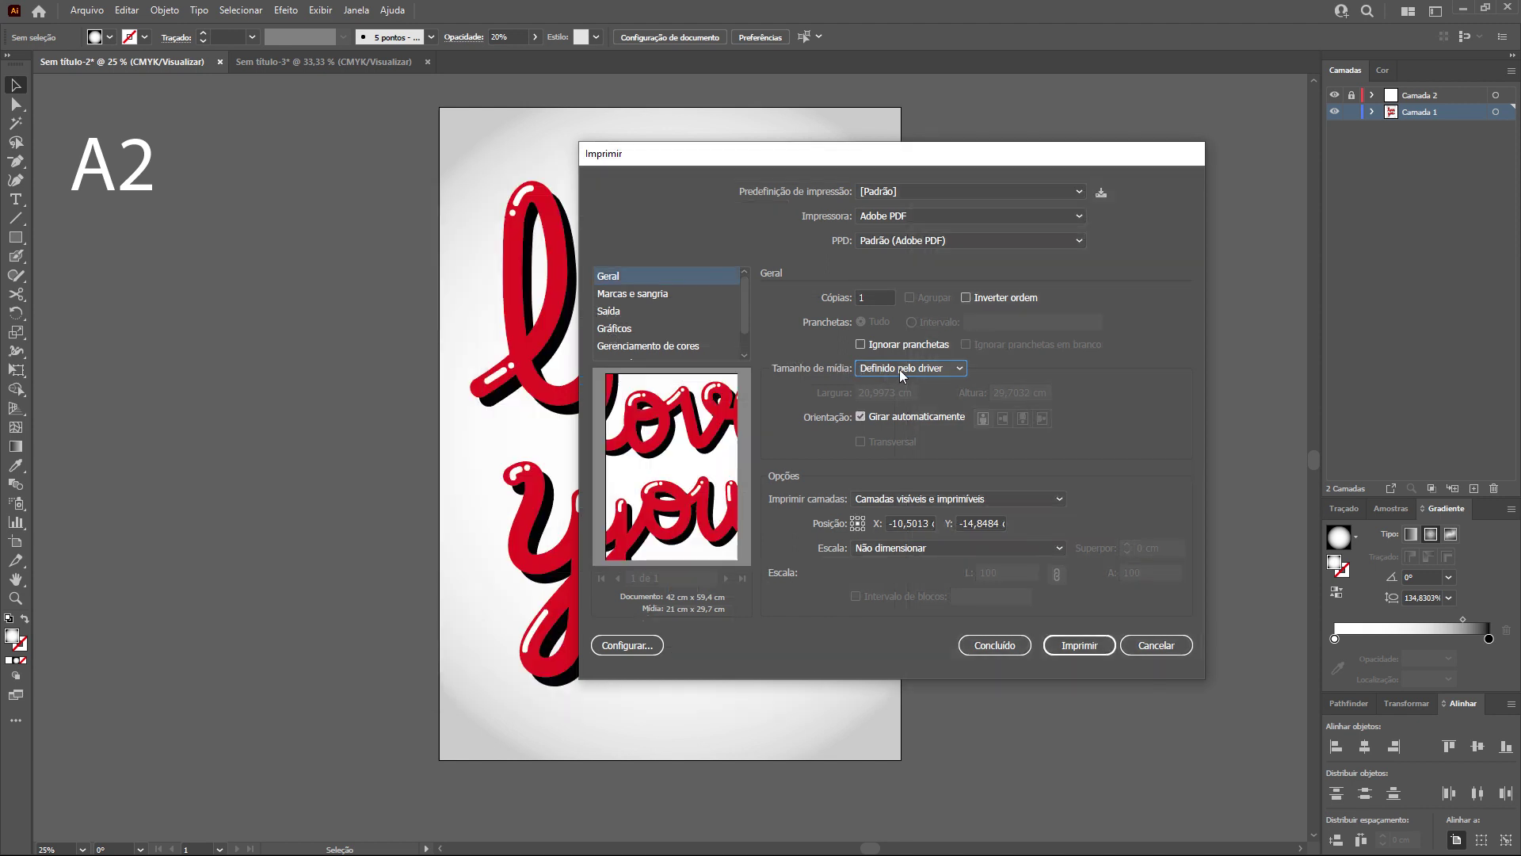
left_click(900, 370)
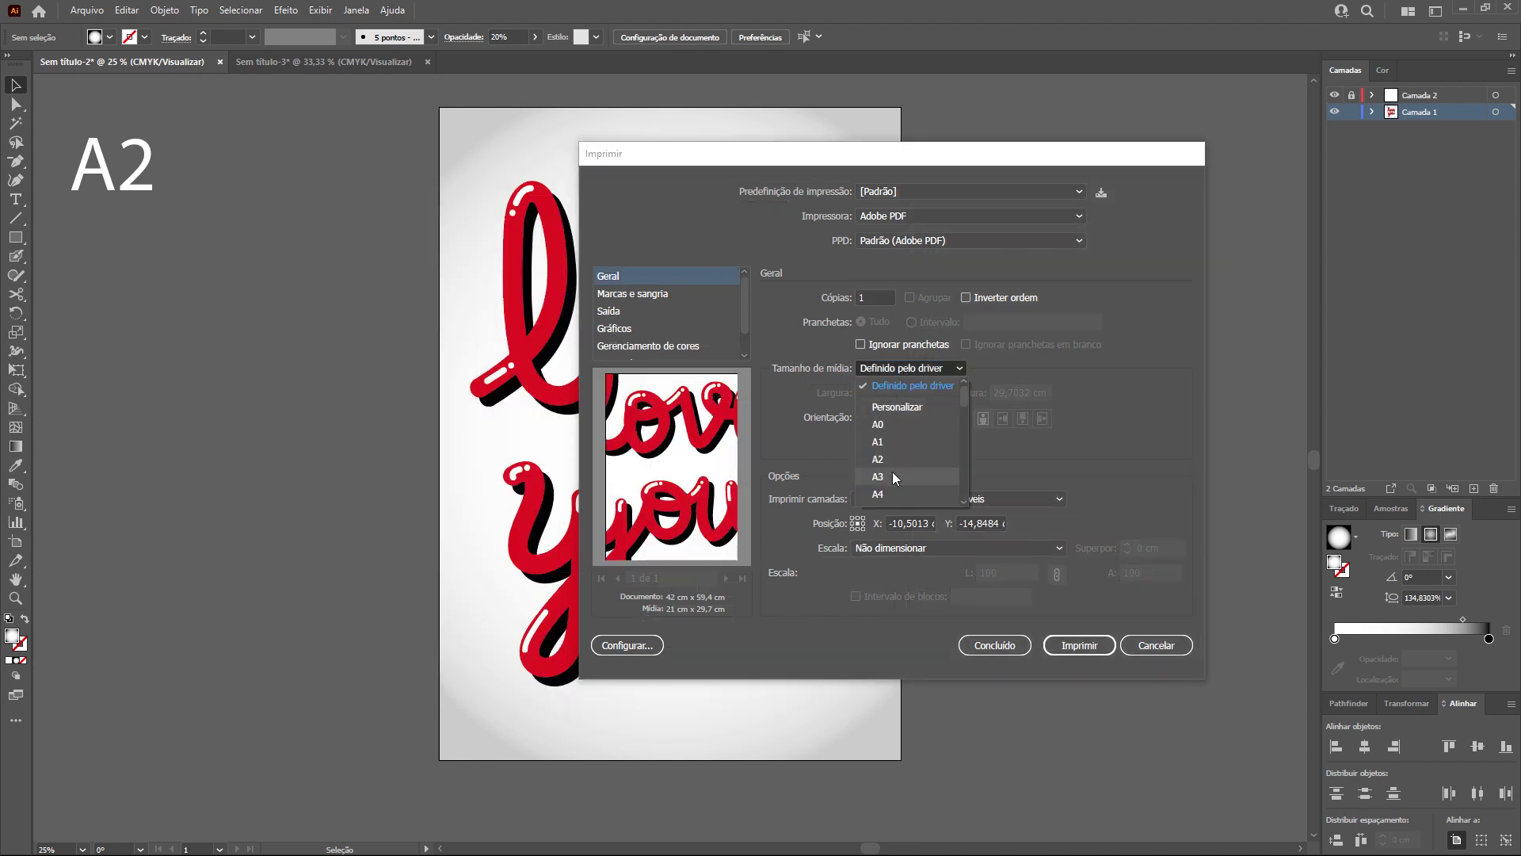
left_click(891, 493)
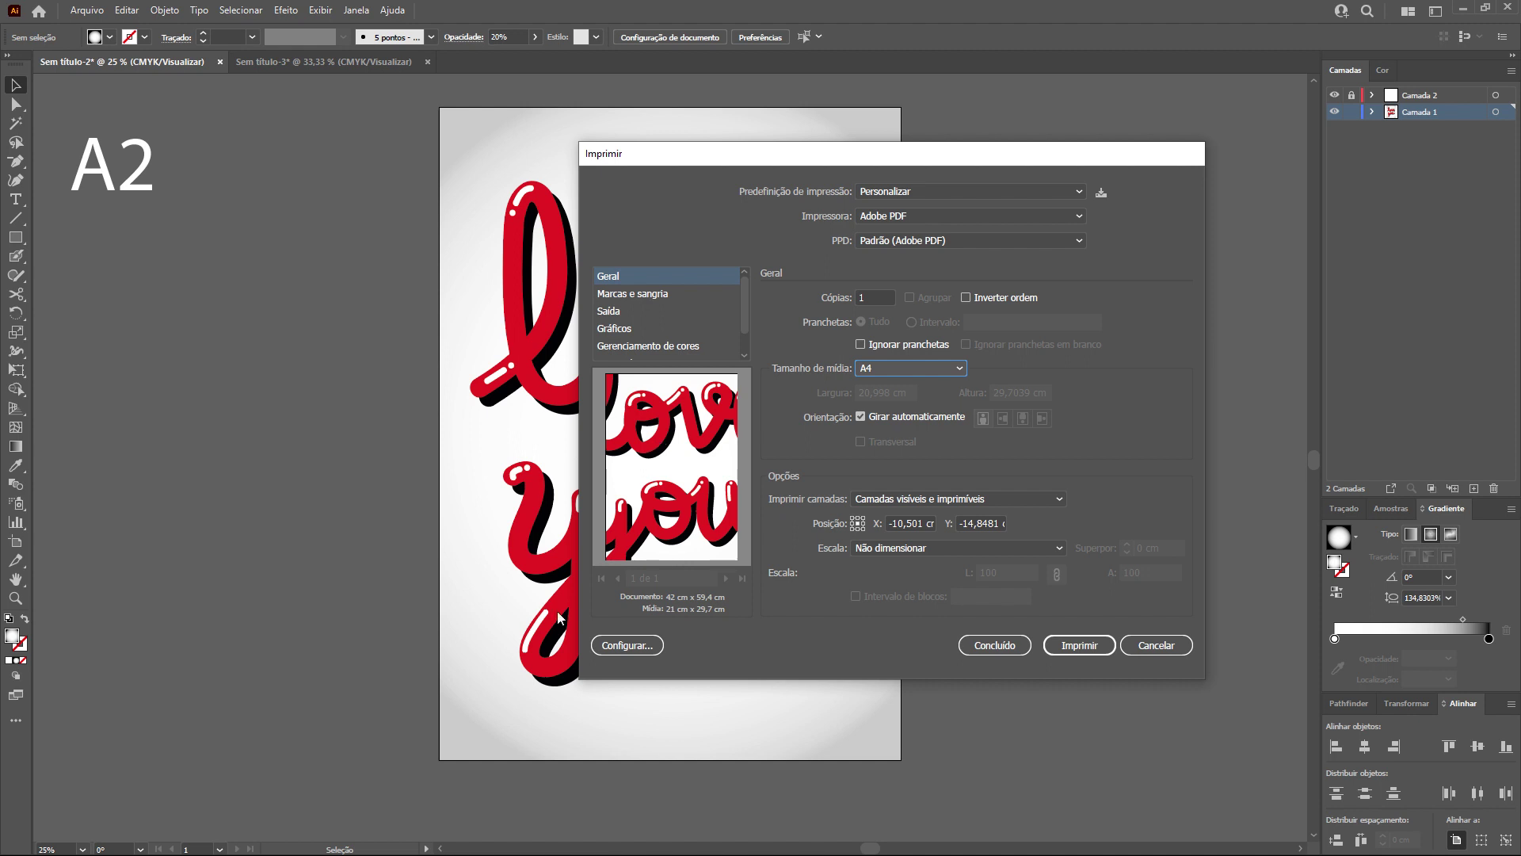
left_click(920, 548)
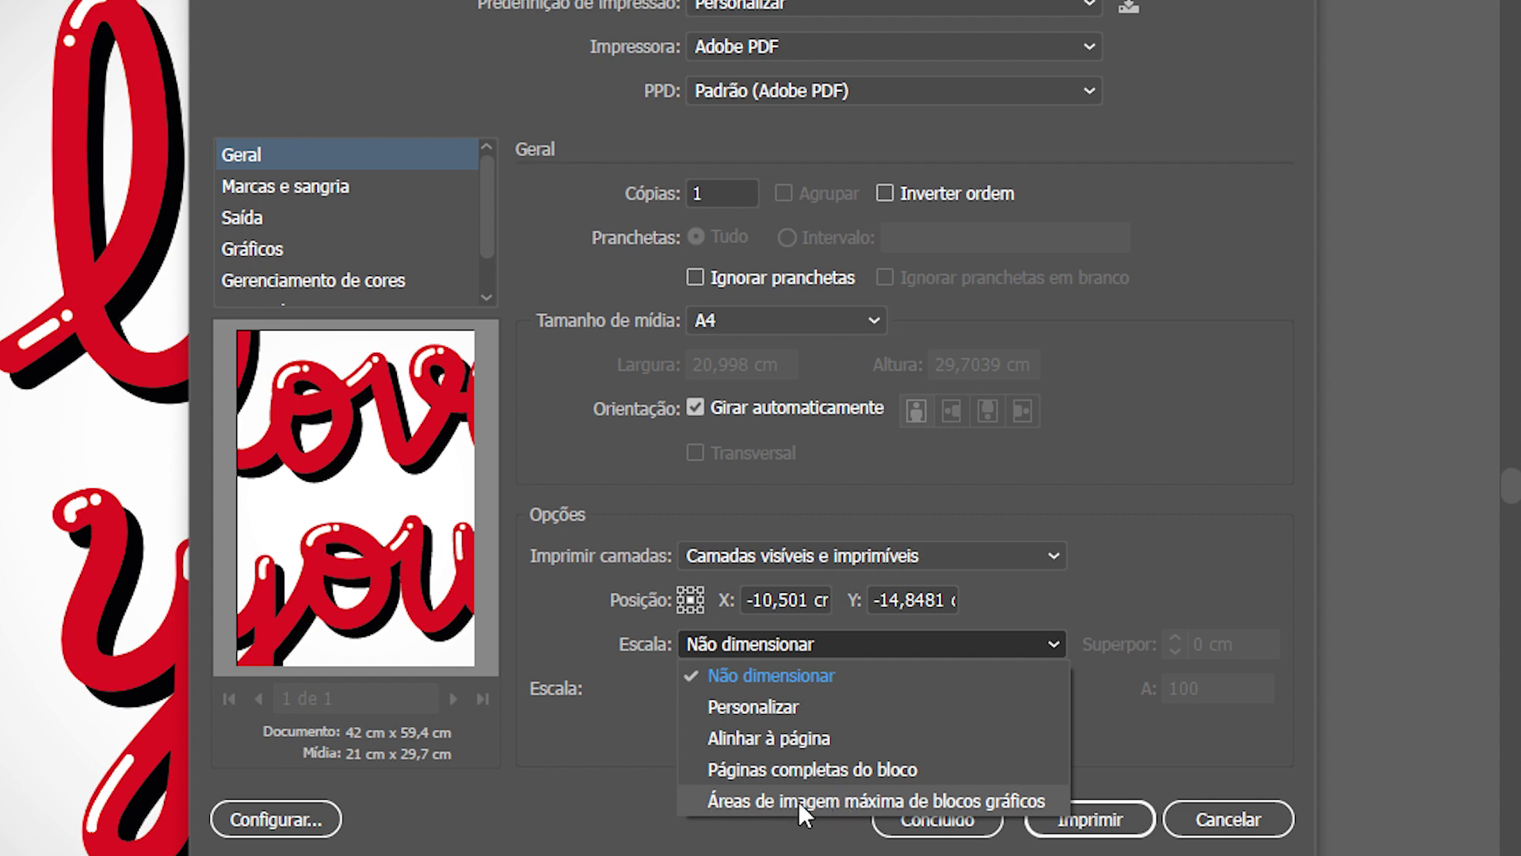
Set Escala to 'Áreas de imagem máxima de blocos gráficos' and enable Marcas de aparagem under Marcas e sangria.
left_click(797, 801)
left_click(825, 793)
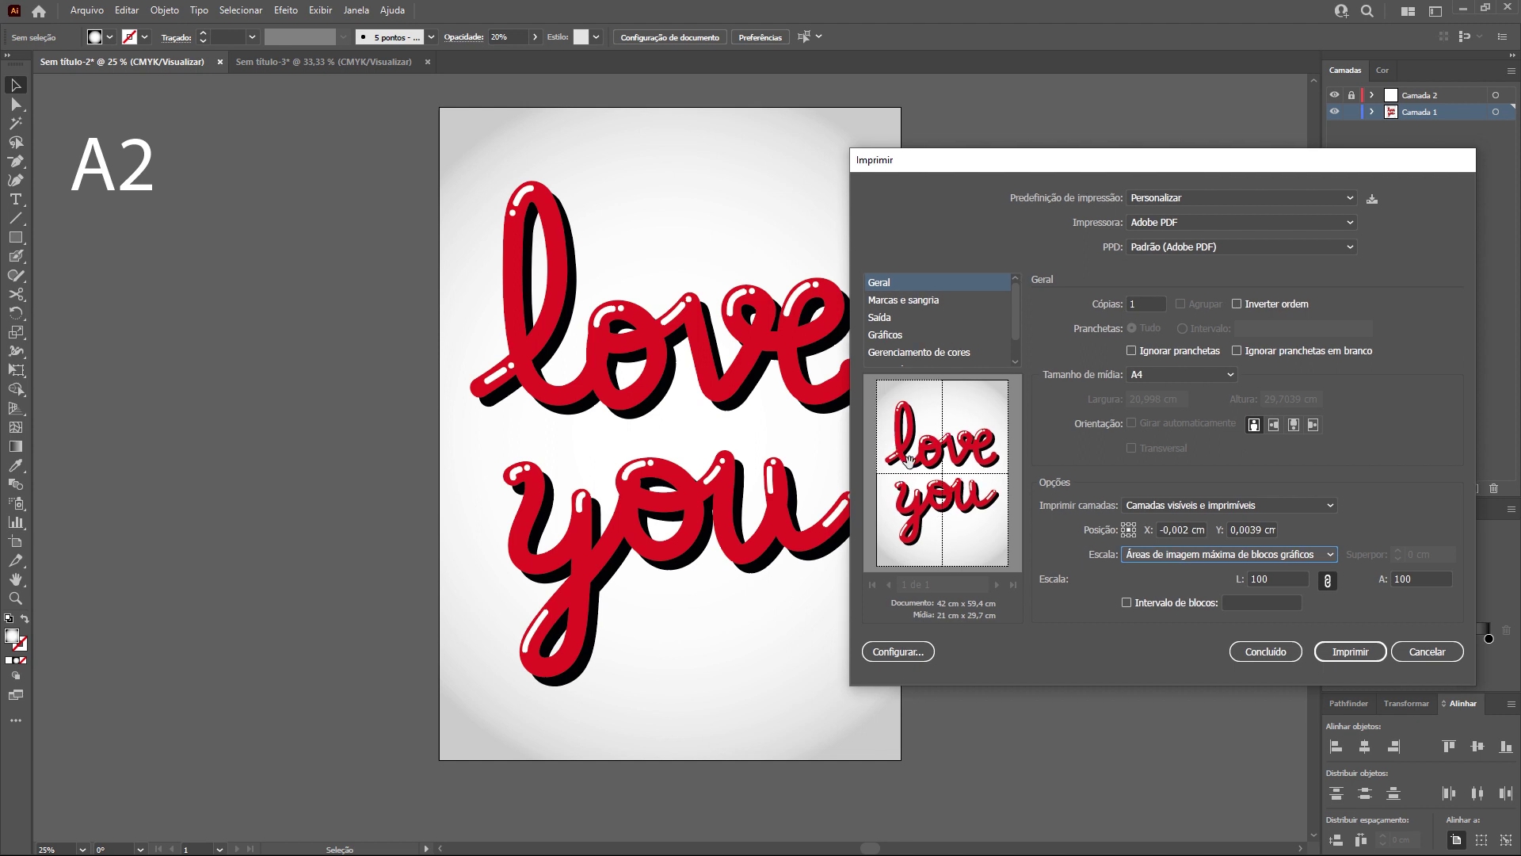
left_click(909, 459)
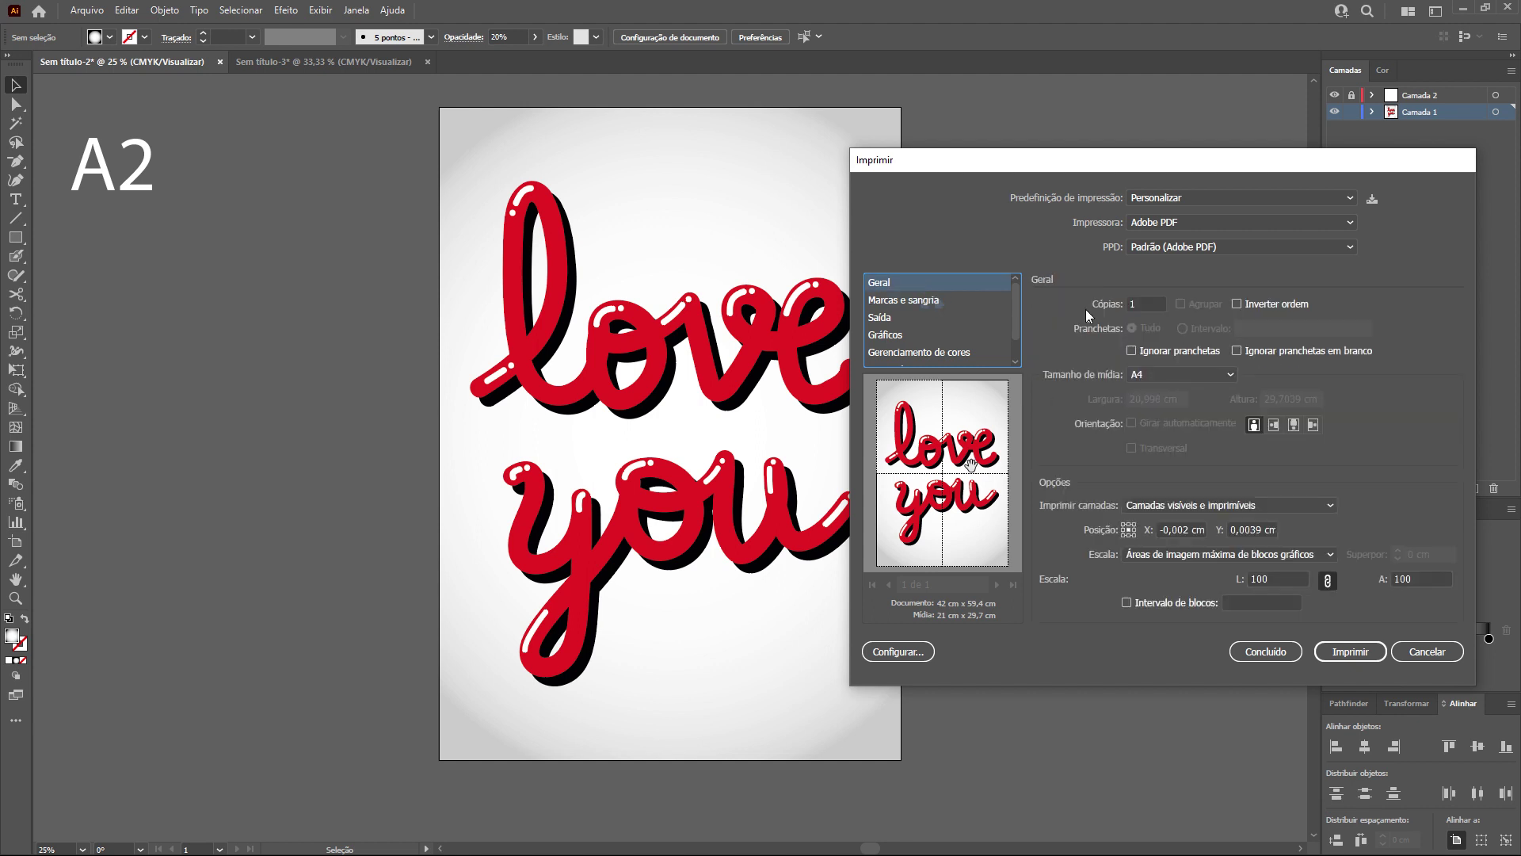
key("Down")
left_click(1062, 344)
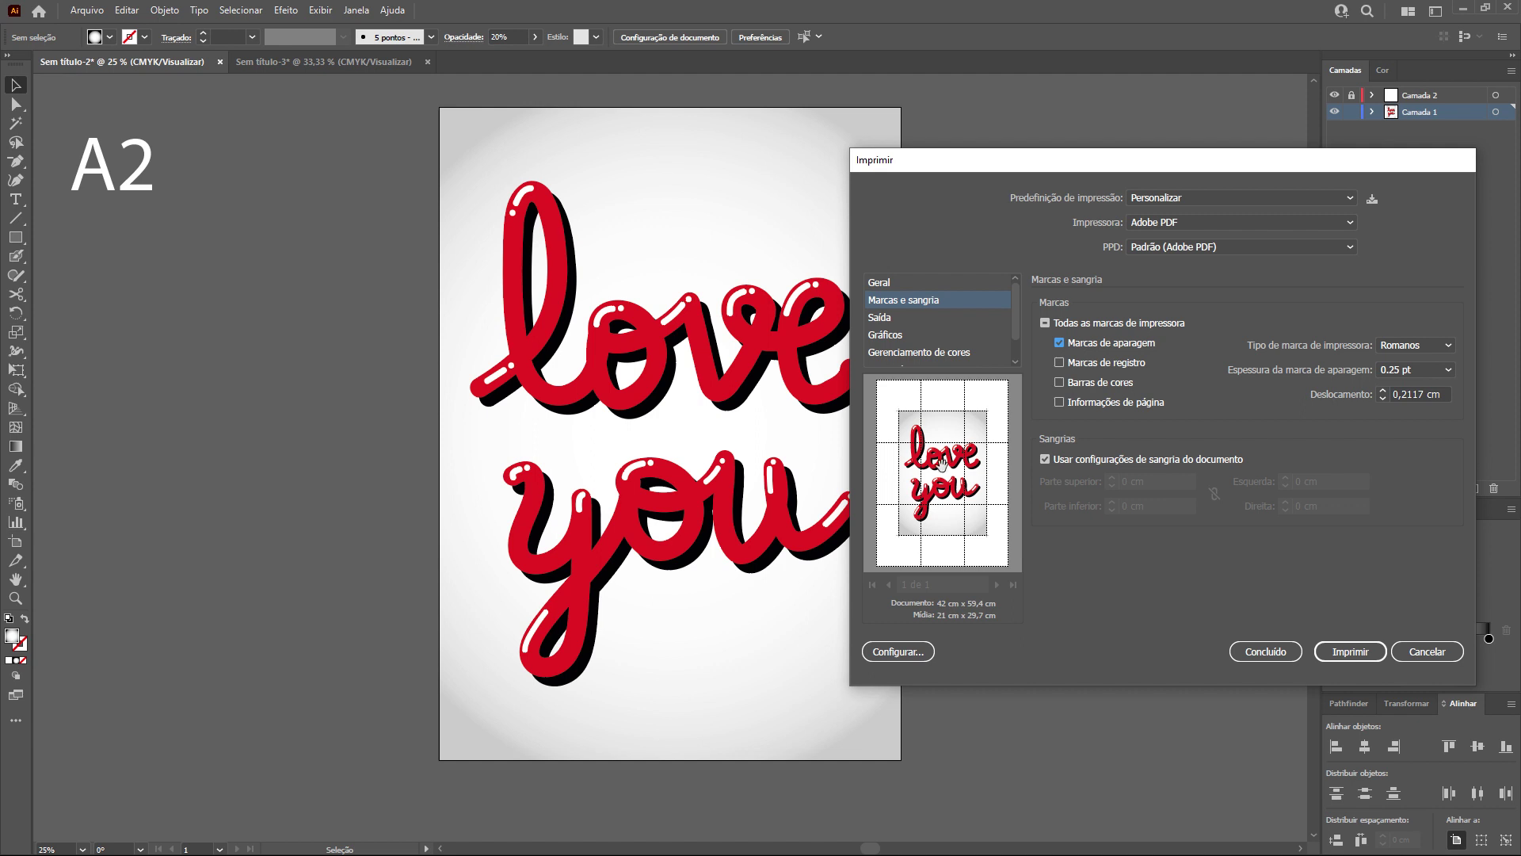
Enable Informações de página, return to Geral, and keep the settings with Concluído.
left_click(1127, 405)
key("Up")
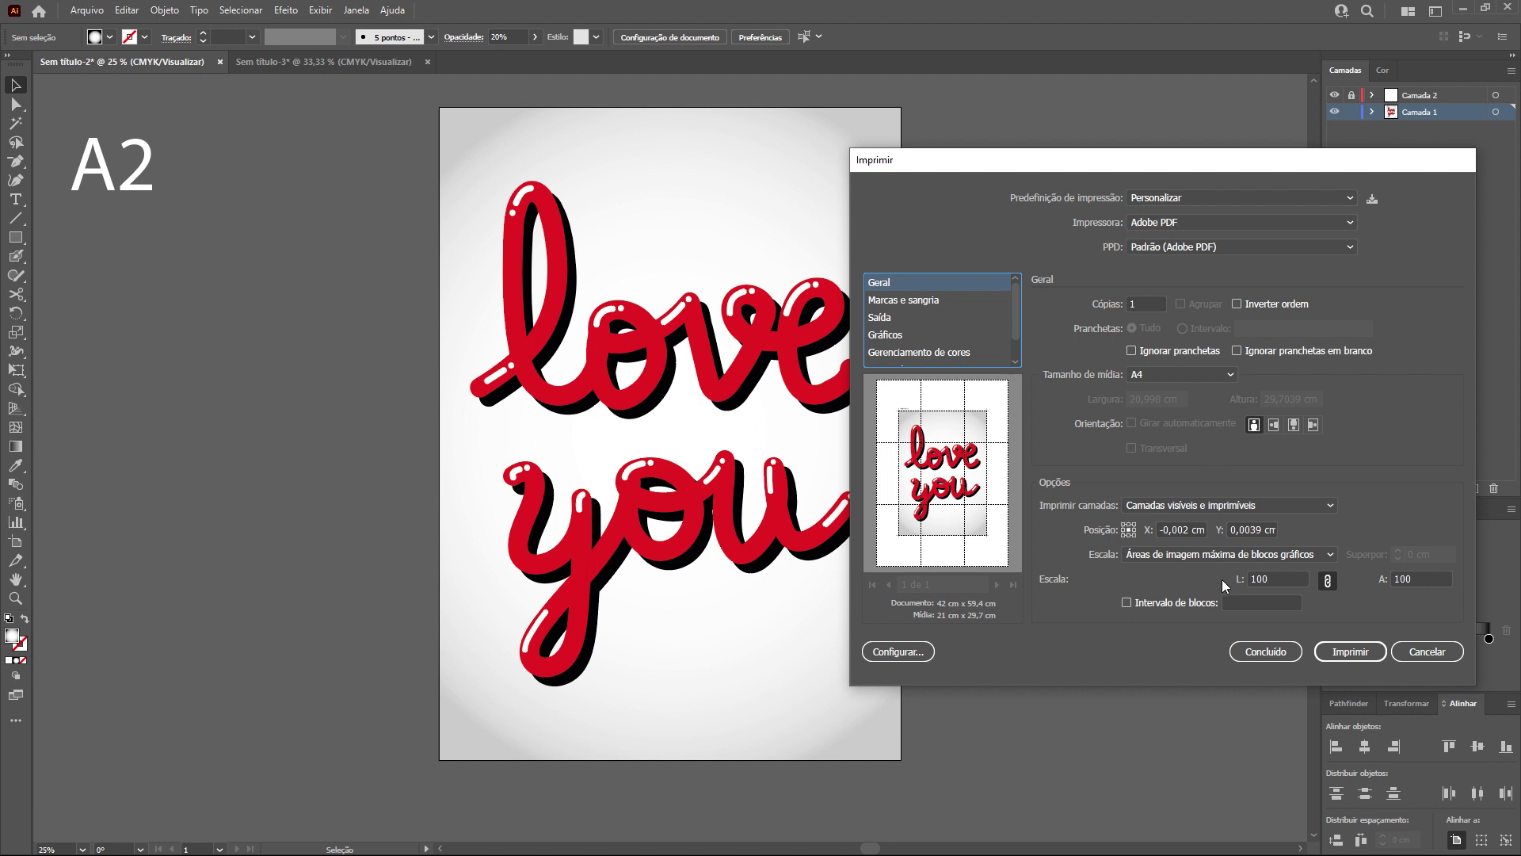
left_click(1266, 653)
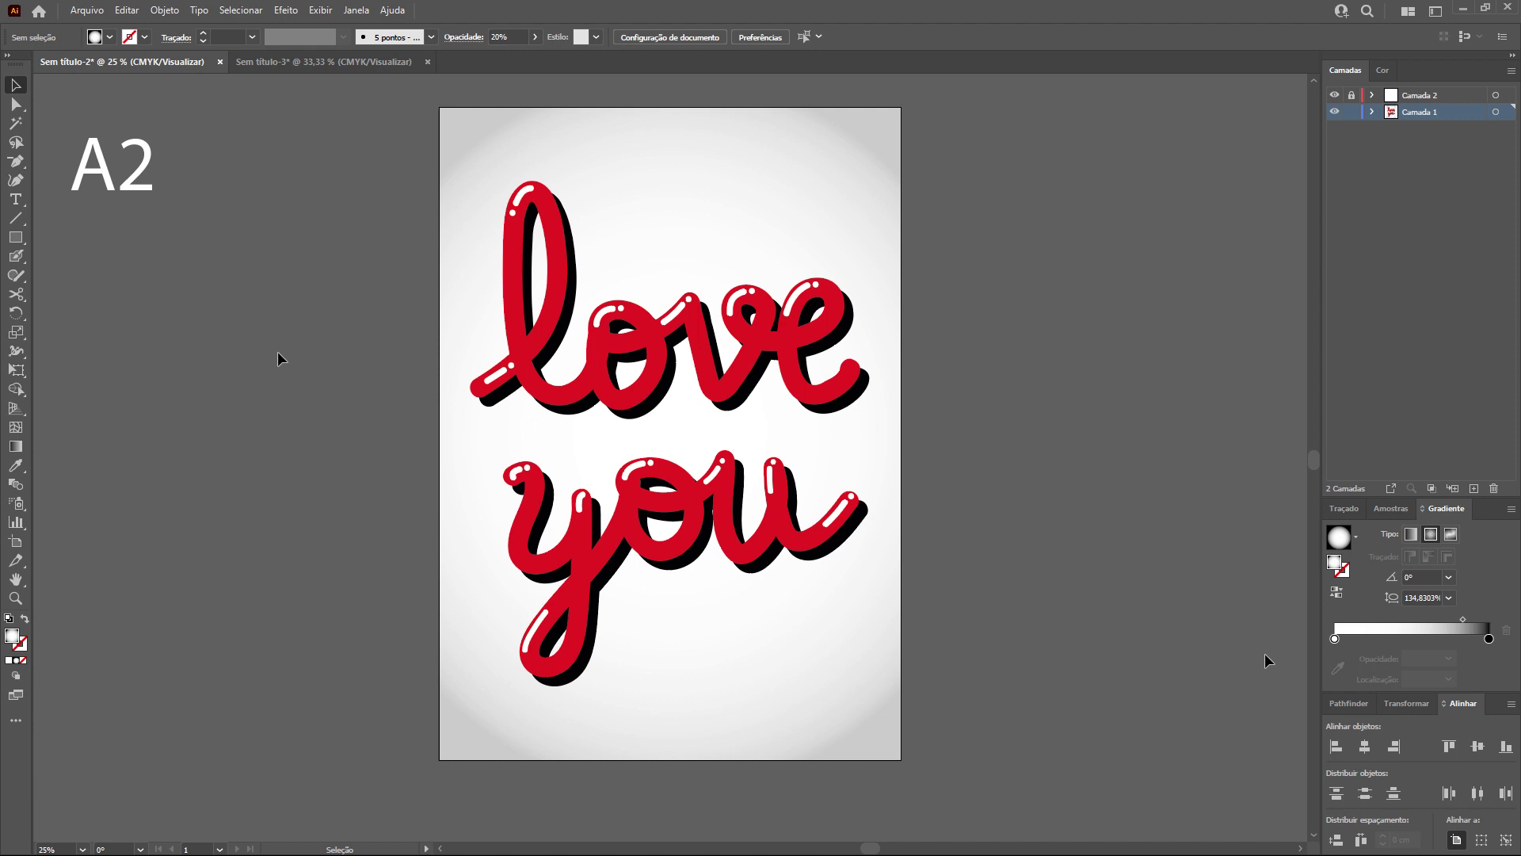
Turn on Exibir > Mostrar Imprimir lado a lado to display the A4 tile grid.
left_click(320, 10)
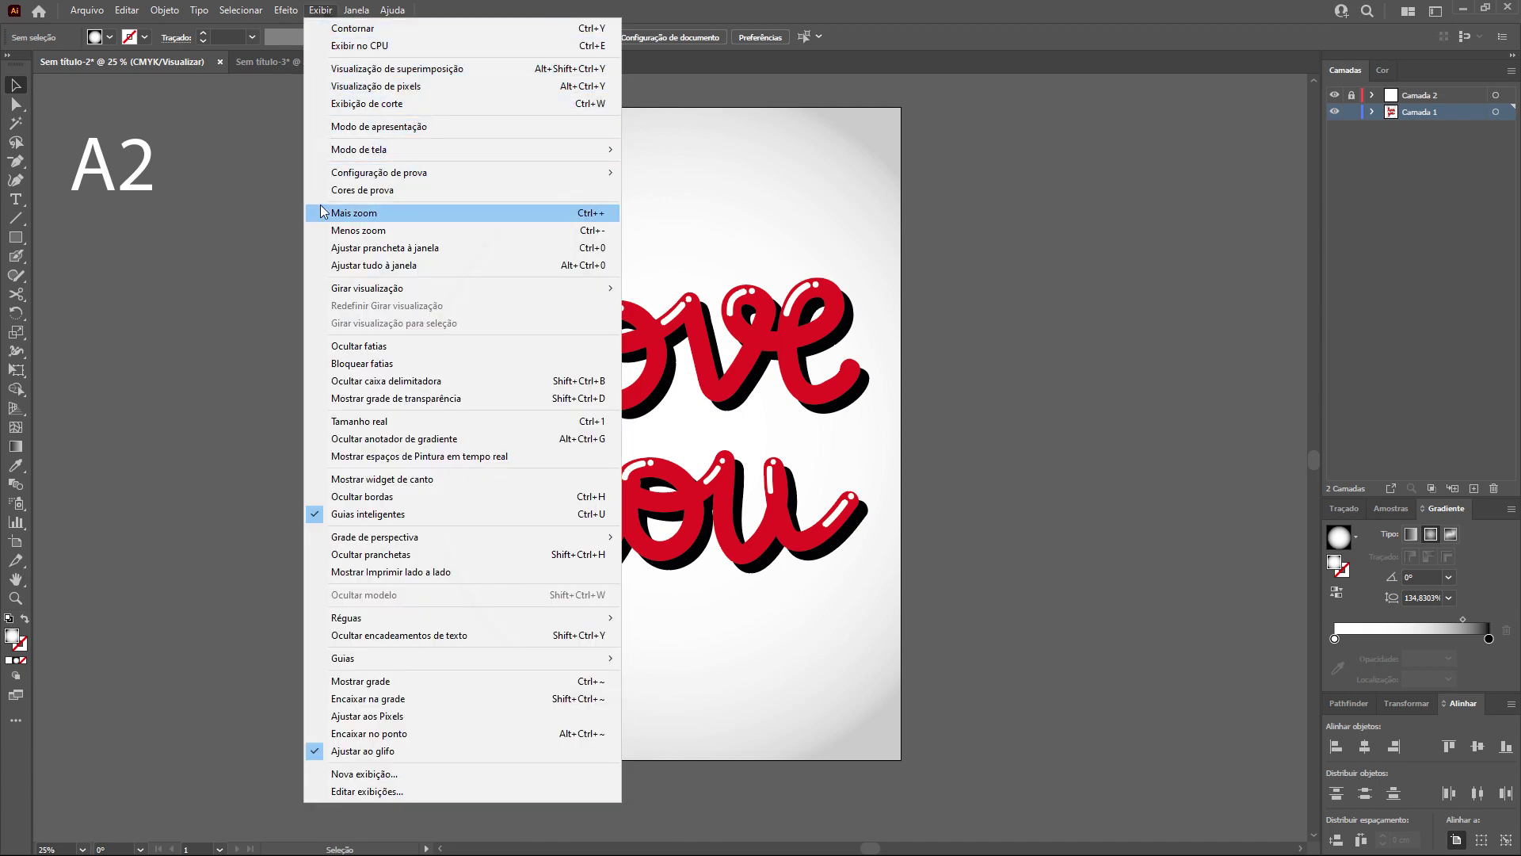
left_click(402, 572)
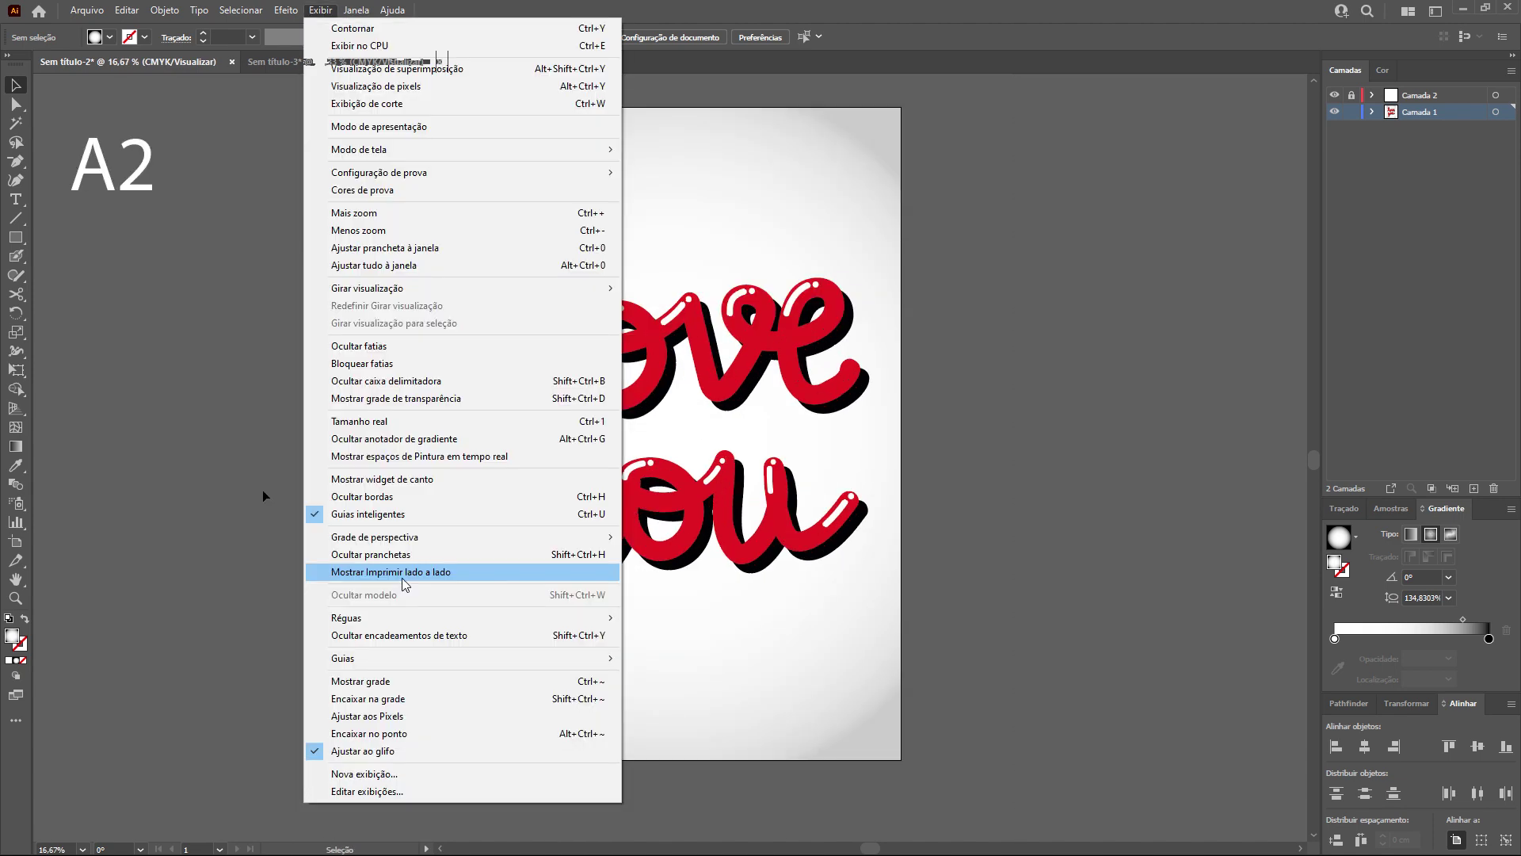
left_click(401, 572)
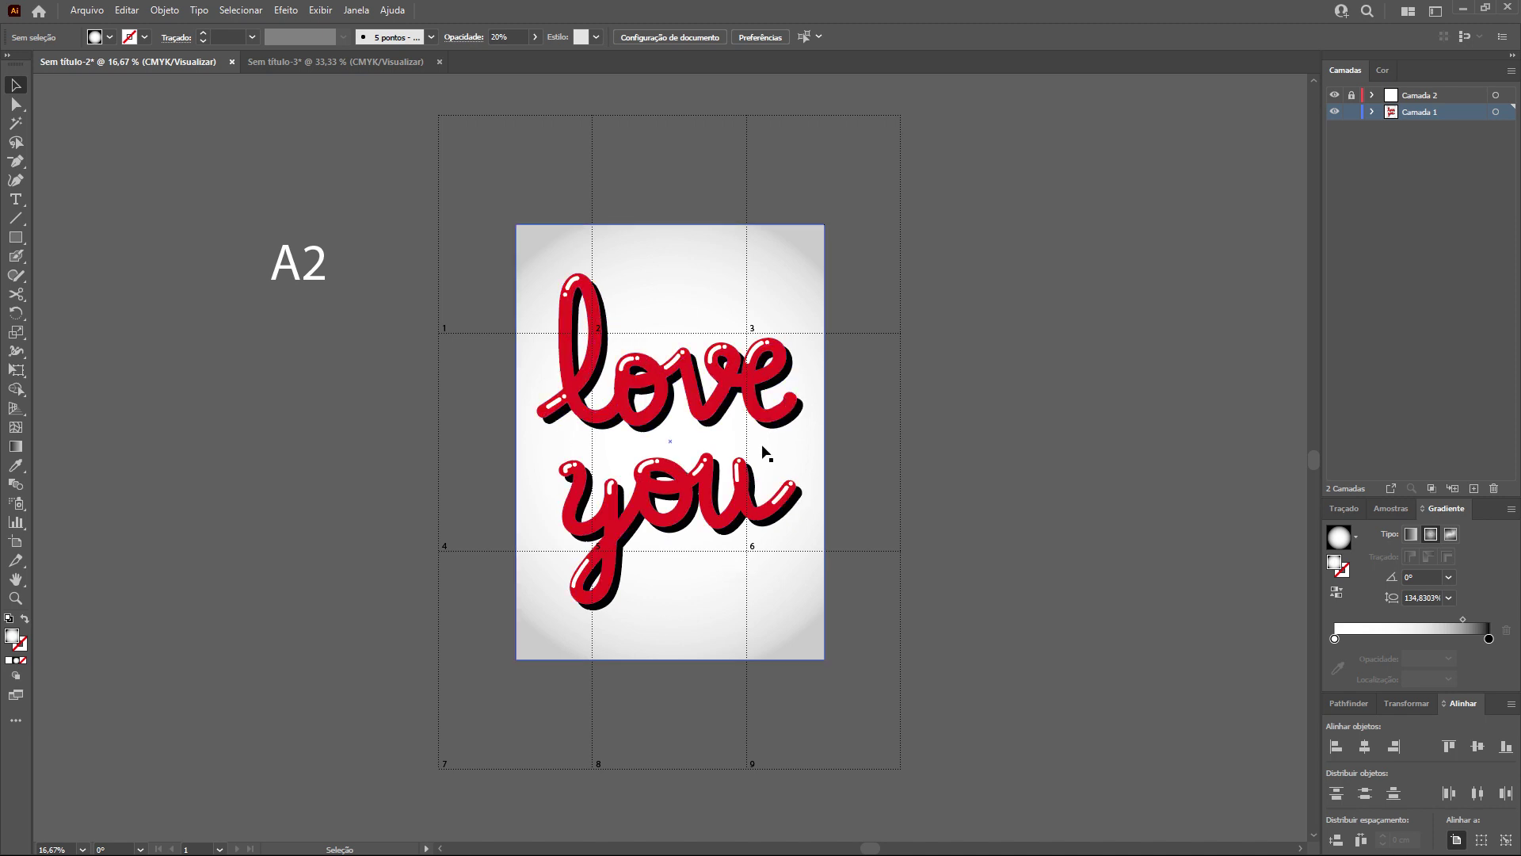
In the print settings, change Escala to Páginas completas do bloco for full A4 tiles.
left_click(96, 16)
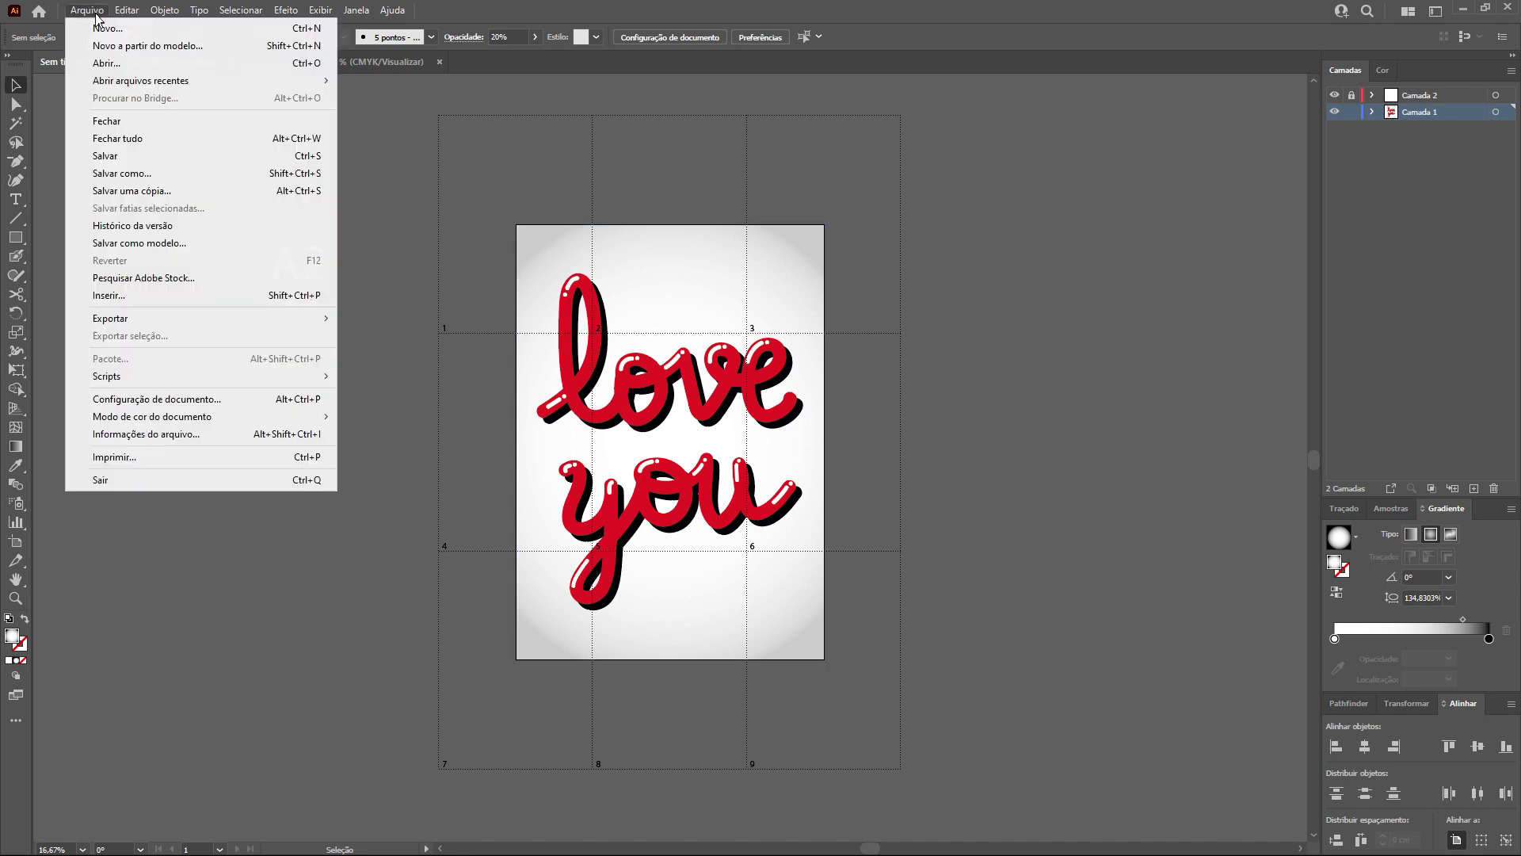
left_click(140, 464)
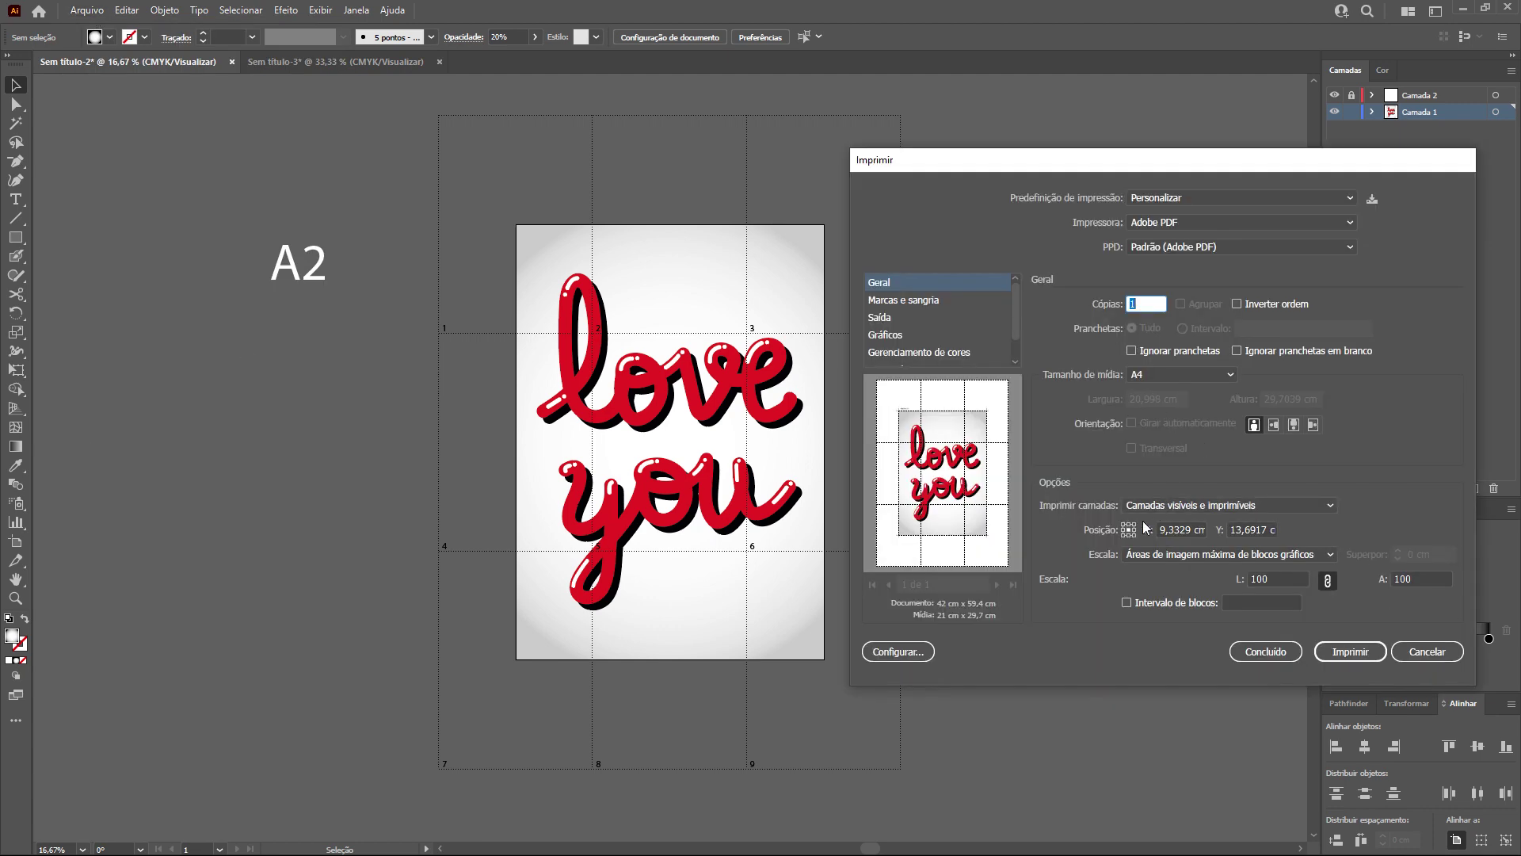
left_click(1173, 554)
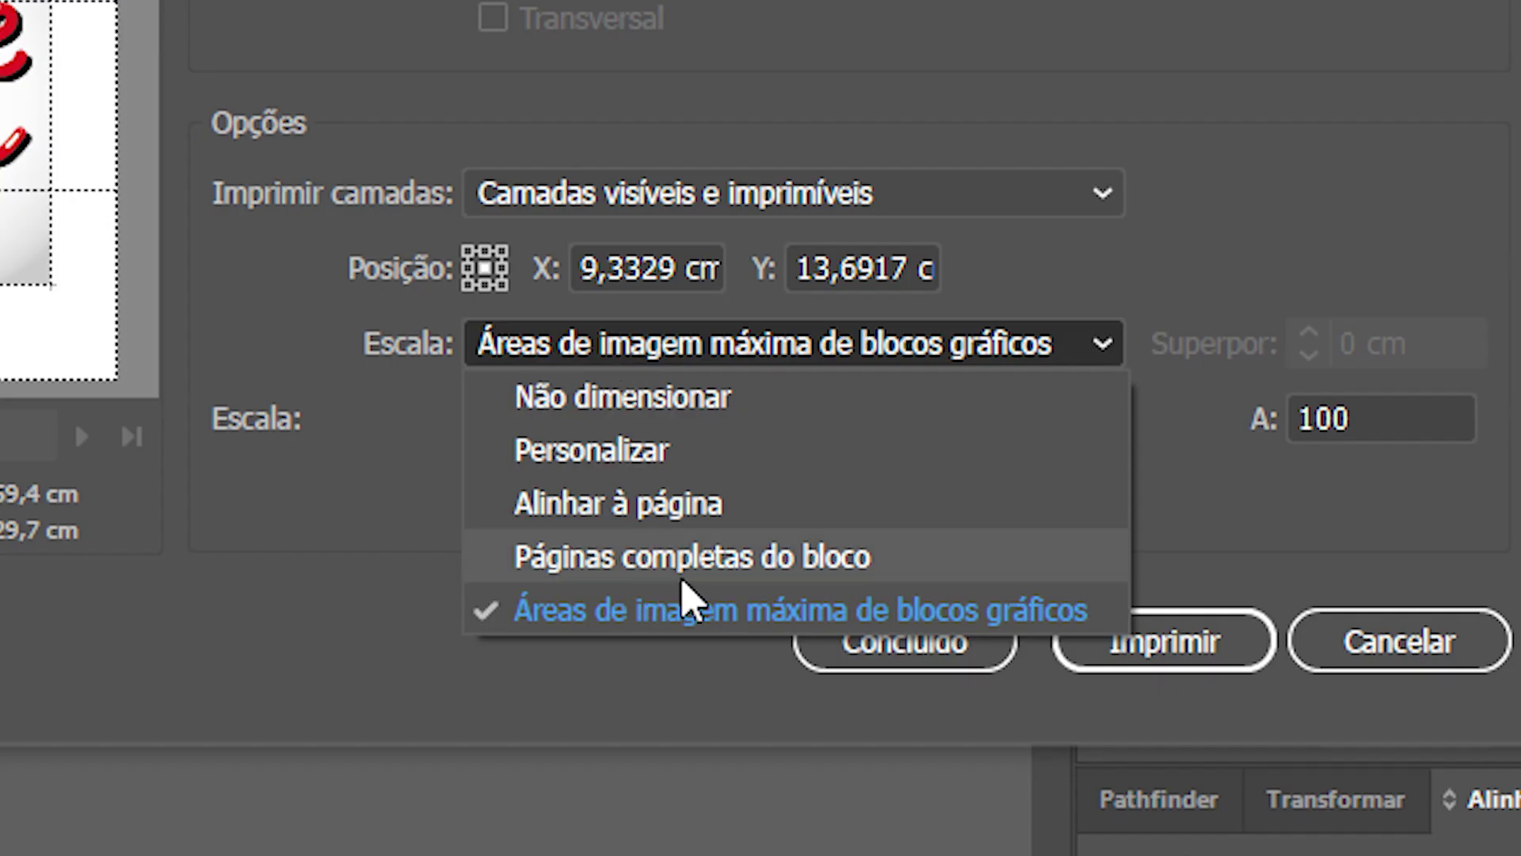
left_click(755, 566)
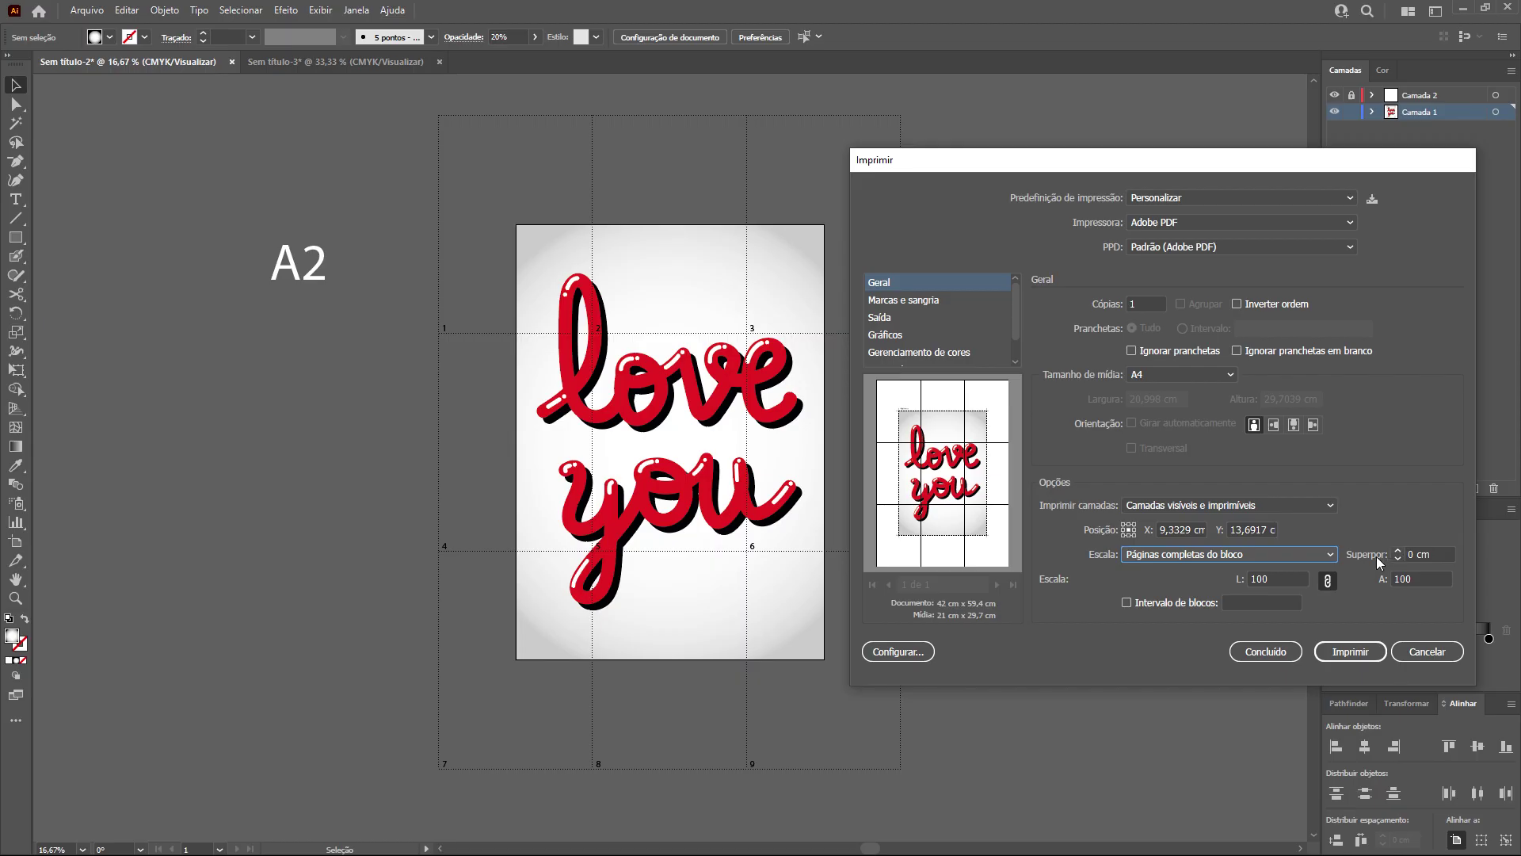
left_click(1335, 556)
left_click(1230, 643)
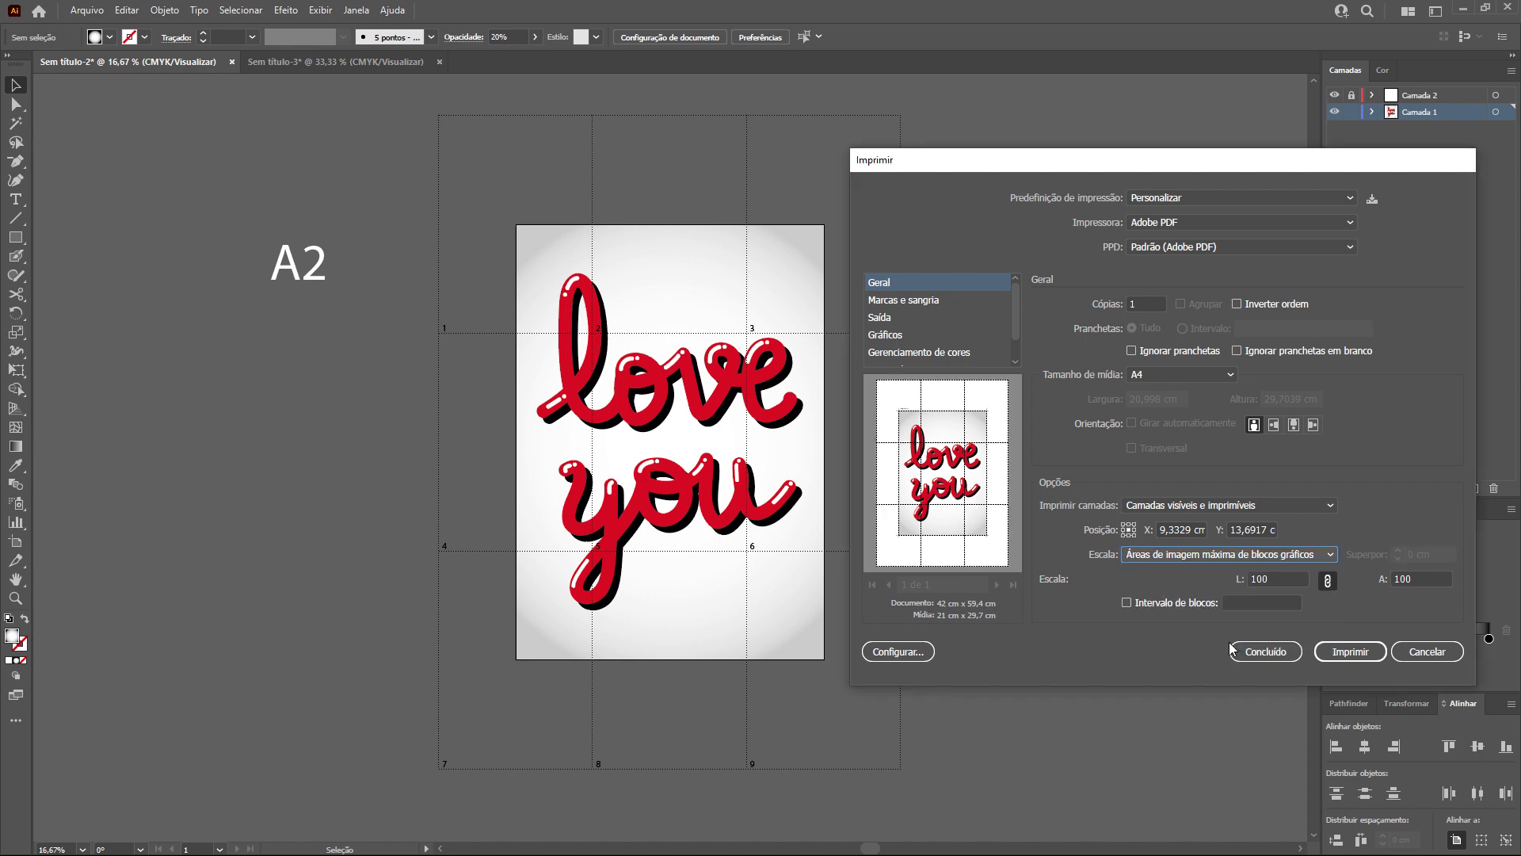
left_click(1330, 554)
Set the Superpor tile overlap to 2 cm and keep the settings with Concluído.
key("Up")
key("Return")
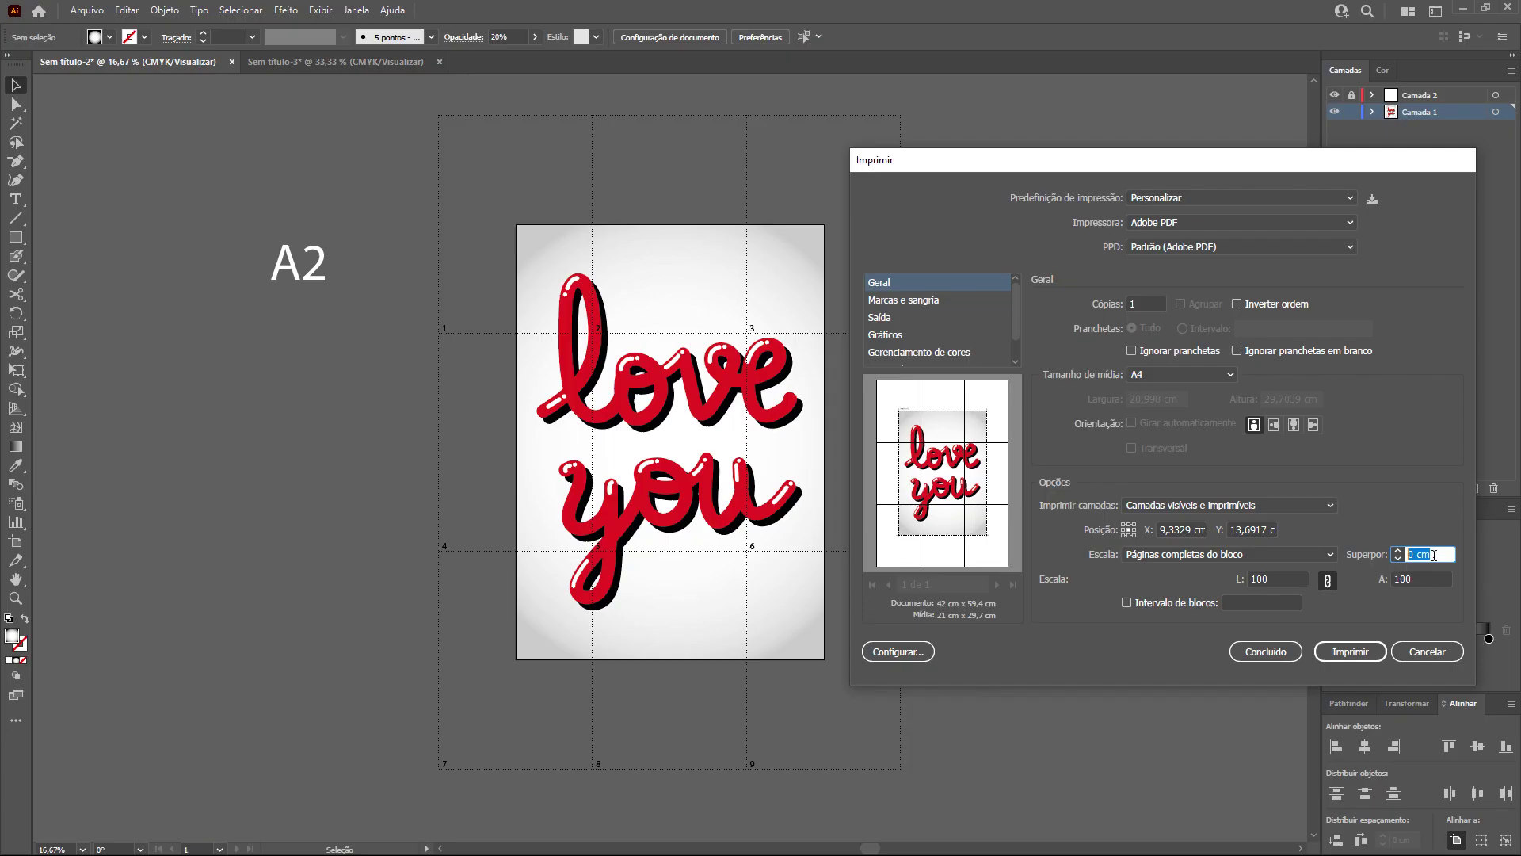
type("2")
left_click(1435, 578)
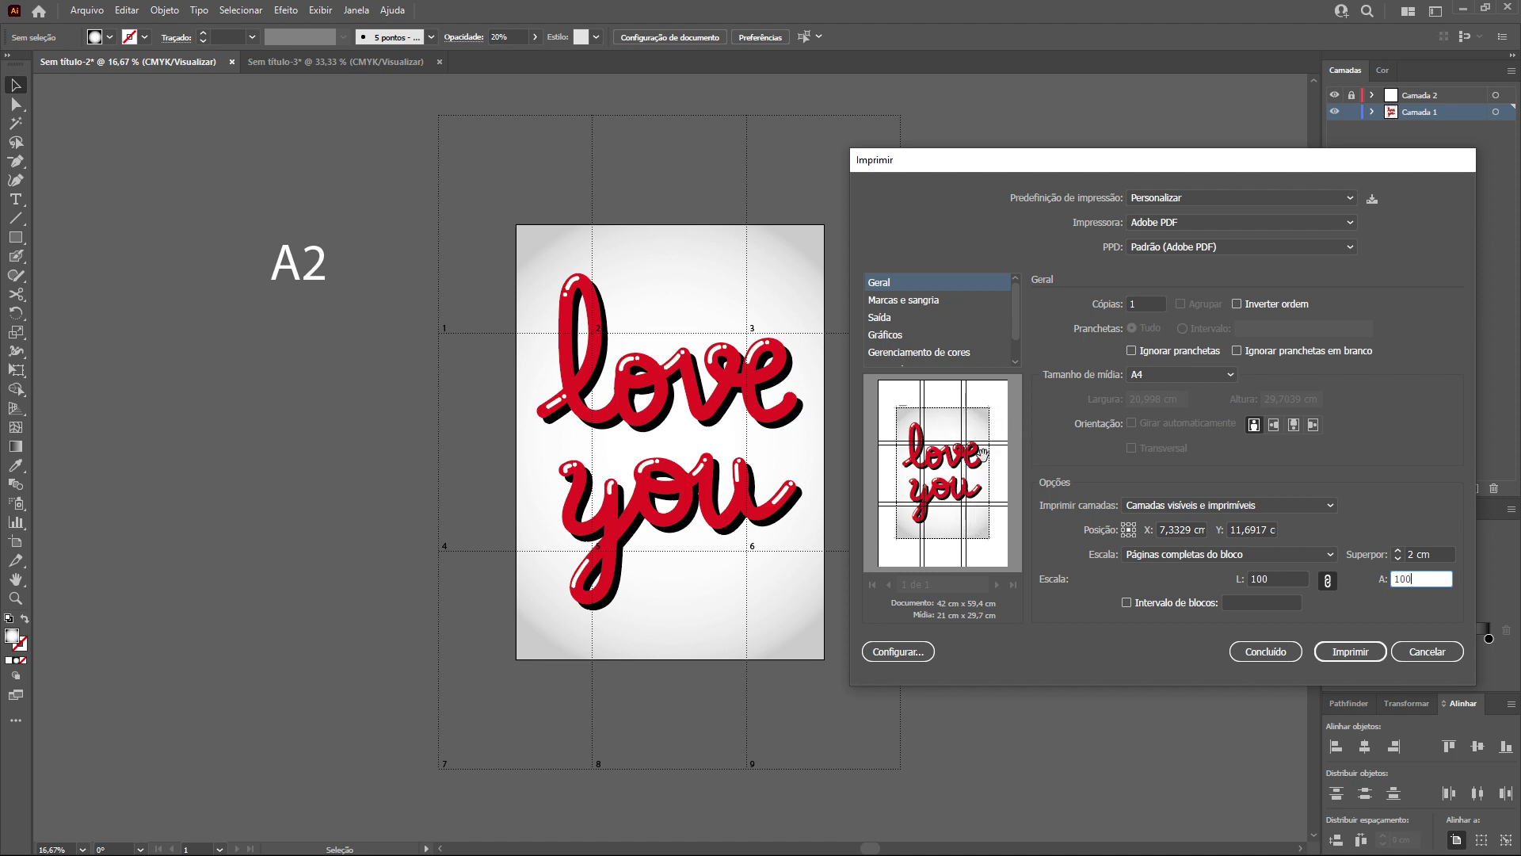
left_click(1268, 653)
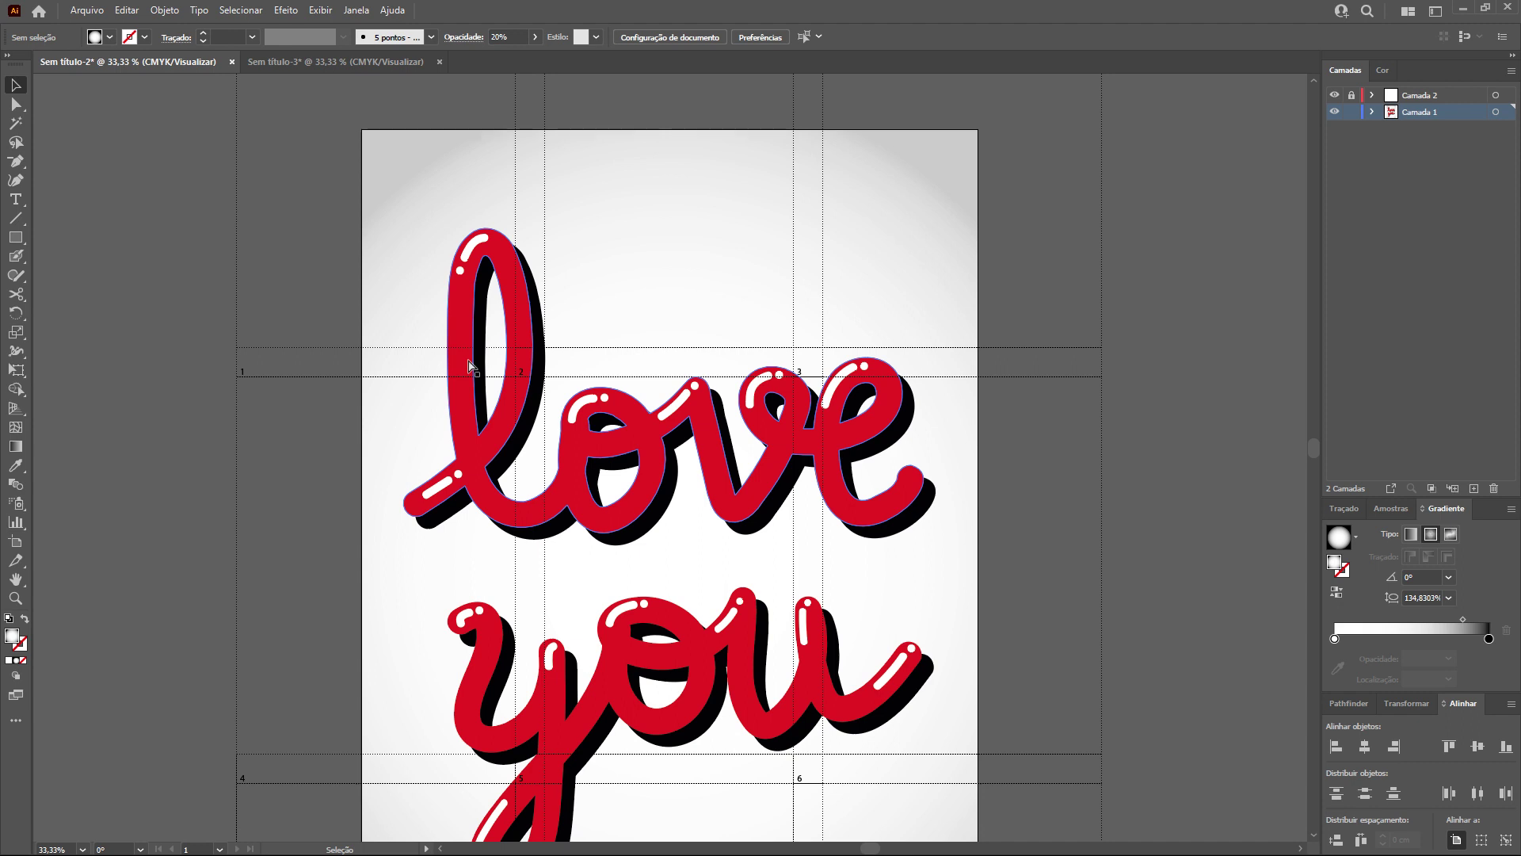
Zoom out on the A2 poster and reopen the Print dialog with Ctrl+P.
key("ctrl+minus")
key("ctrl+p")
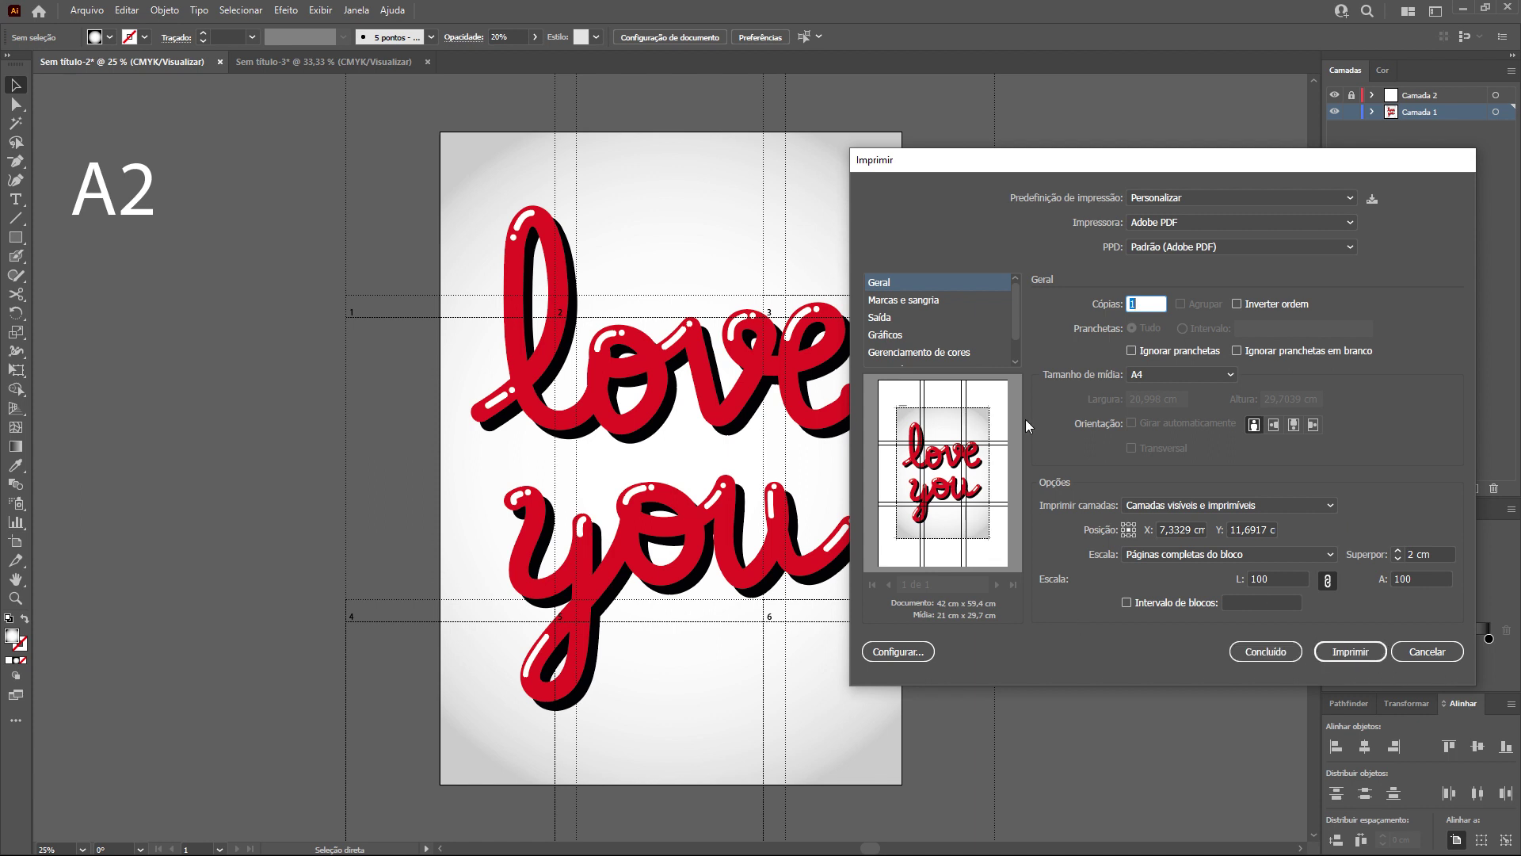
Review the Marks and Bleed settings, then print the tiled A2 poster to PDF.
left_click(902, 301)
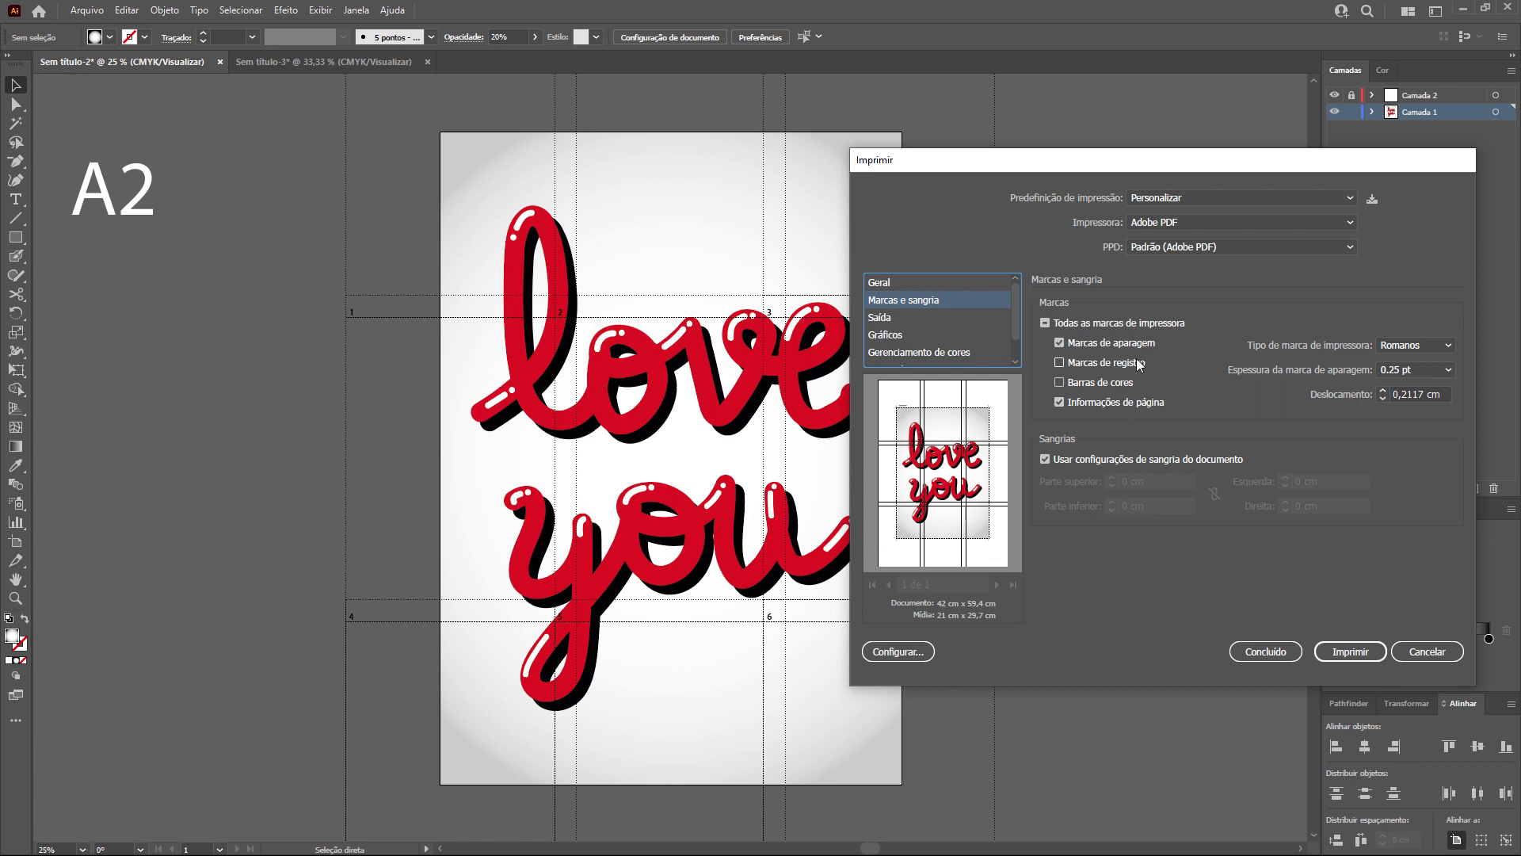
left_click(881, 284)
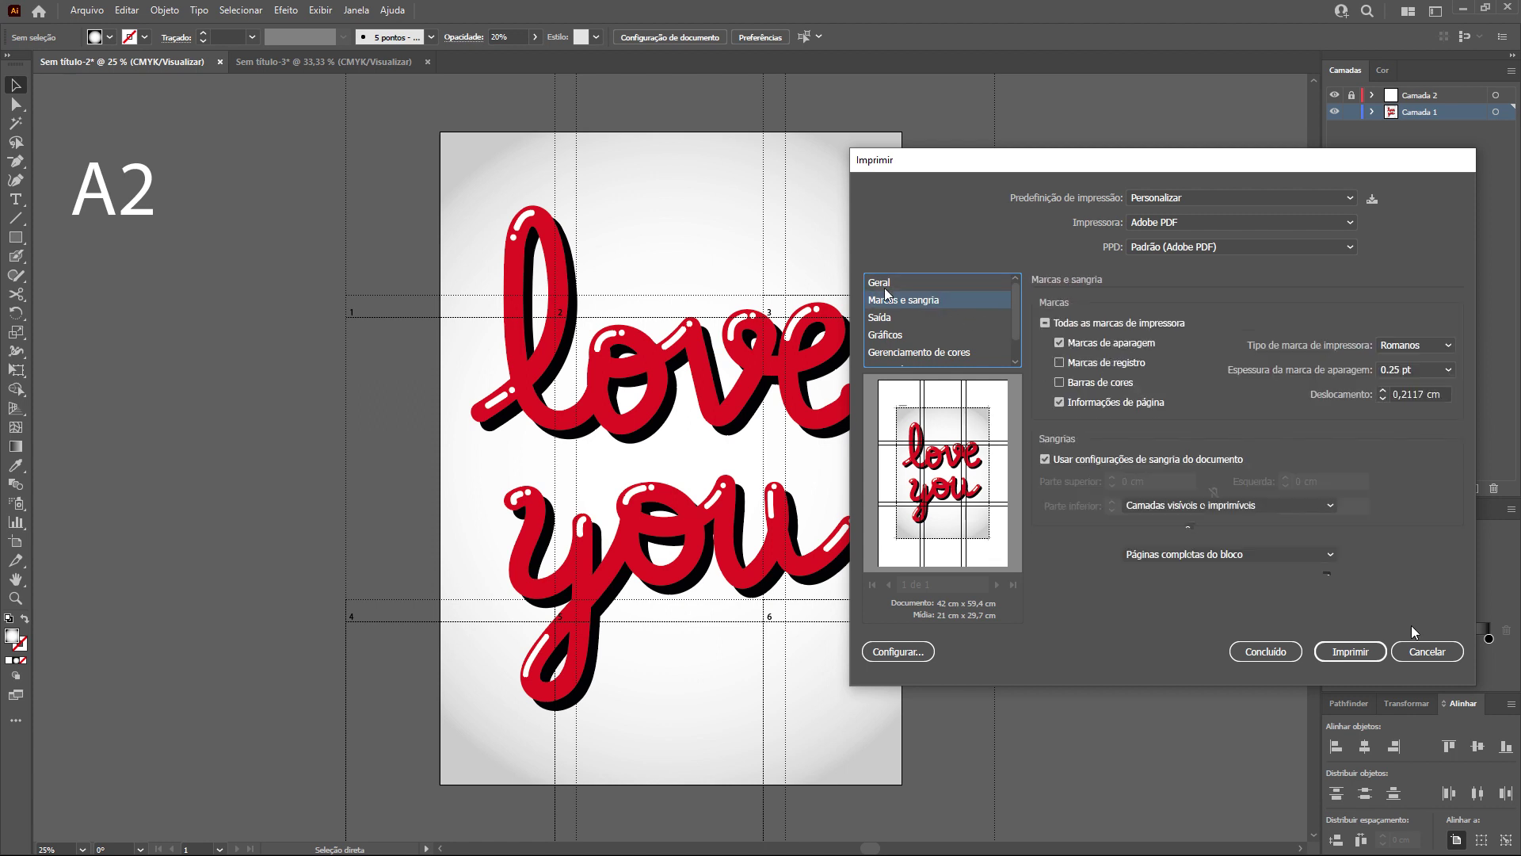
left_click(1350, 652)
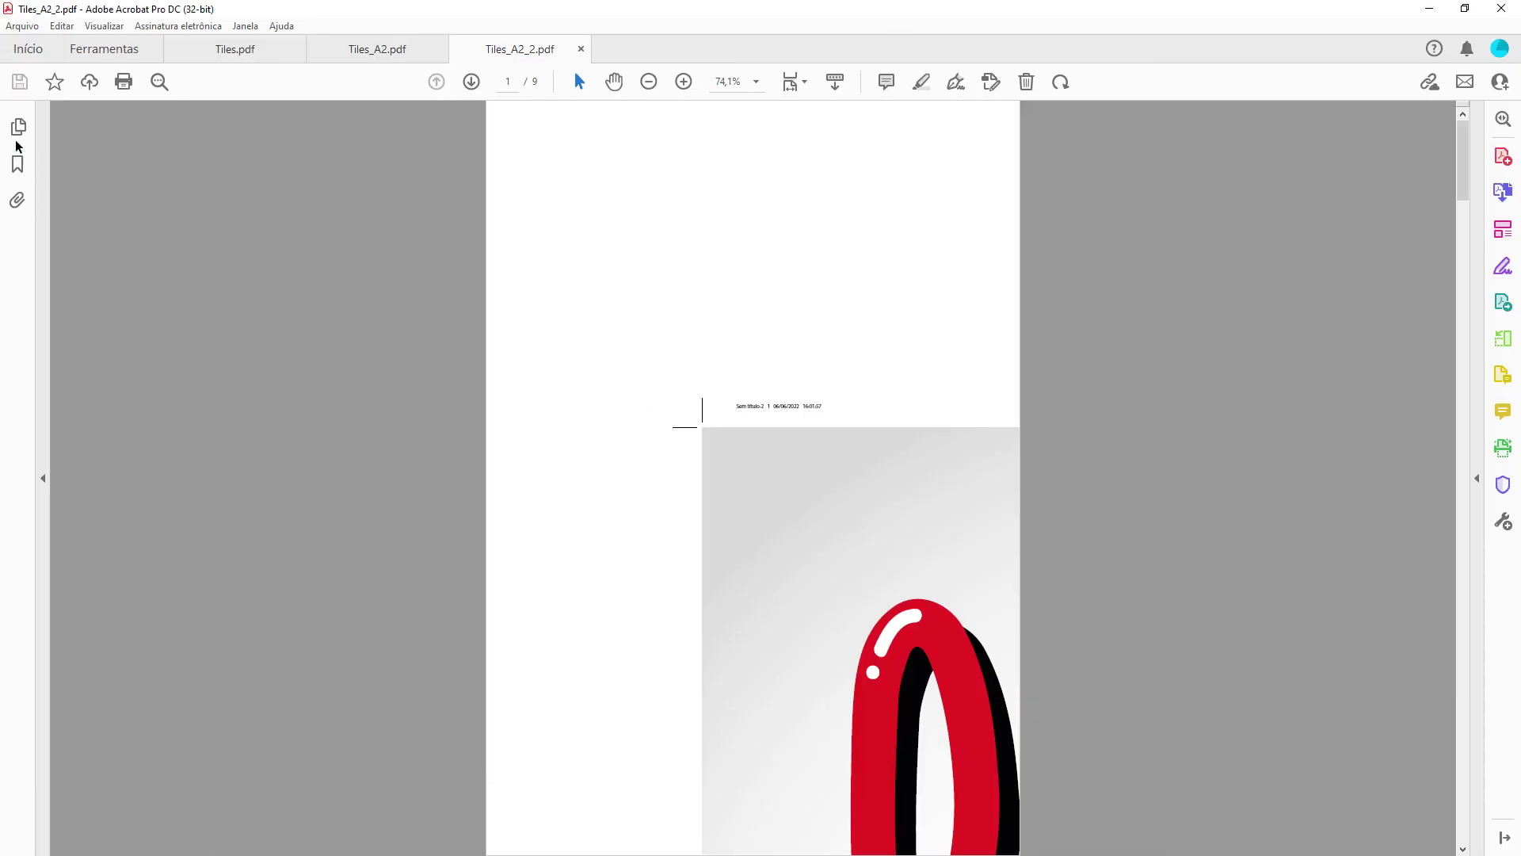
Show page thumbnails and scroll through the nine tiled pages of Tiles_A2_2.pdf.
left_click(19, 126)
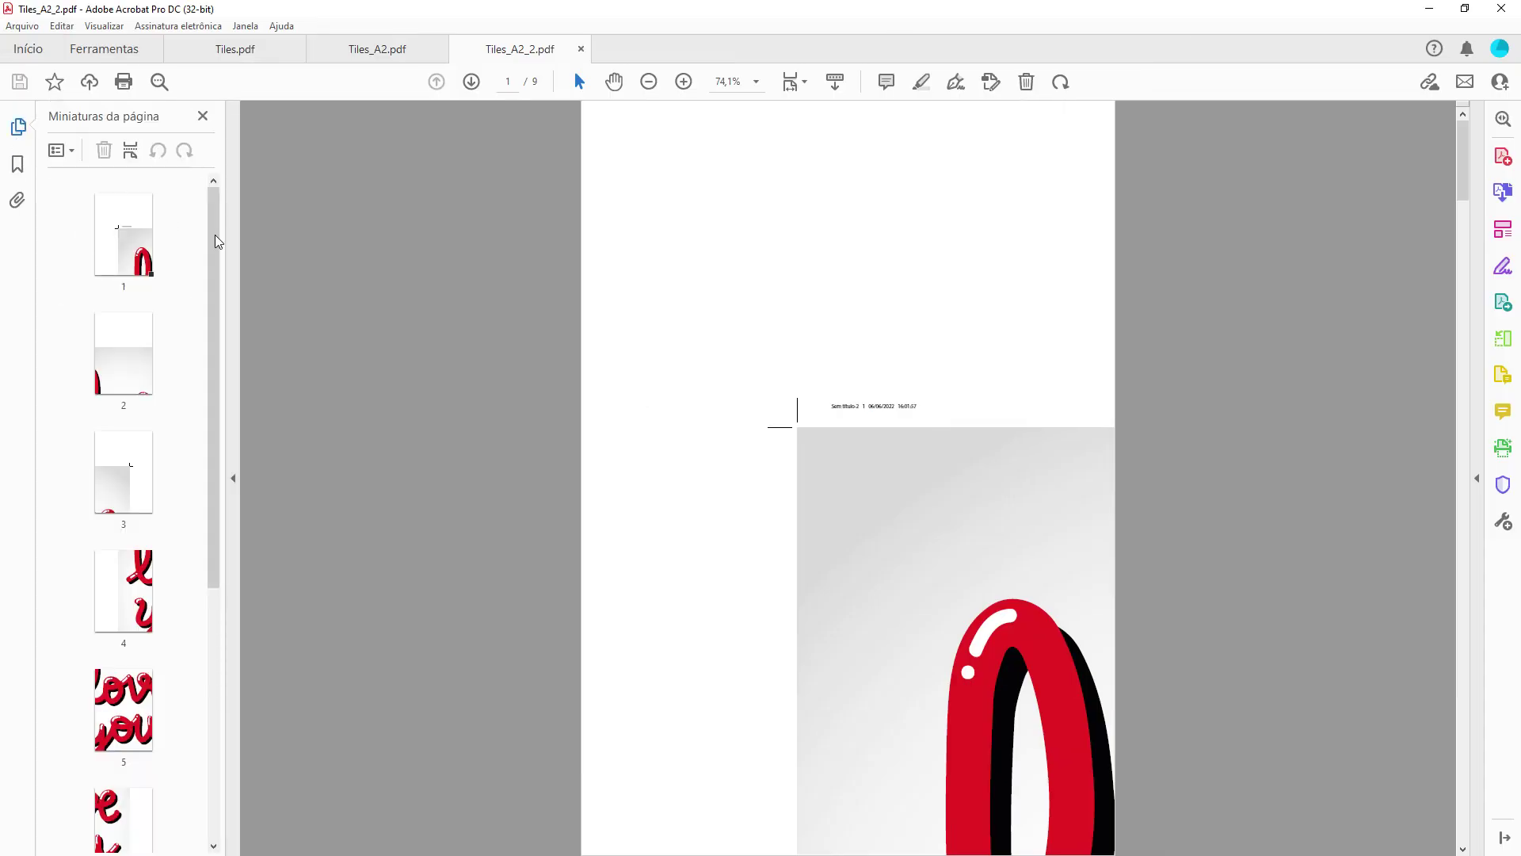
left_click_drag(215, 241, 215, 547)
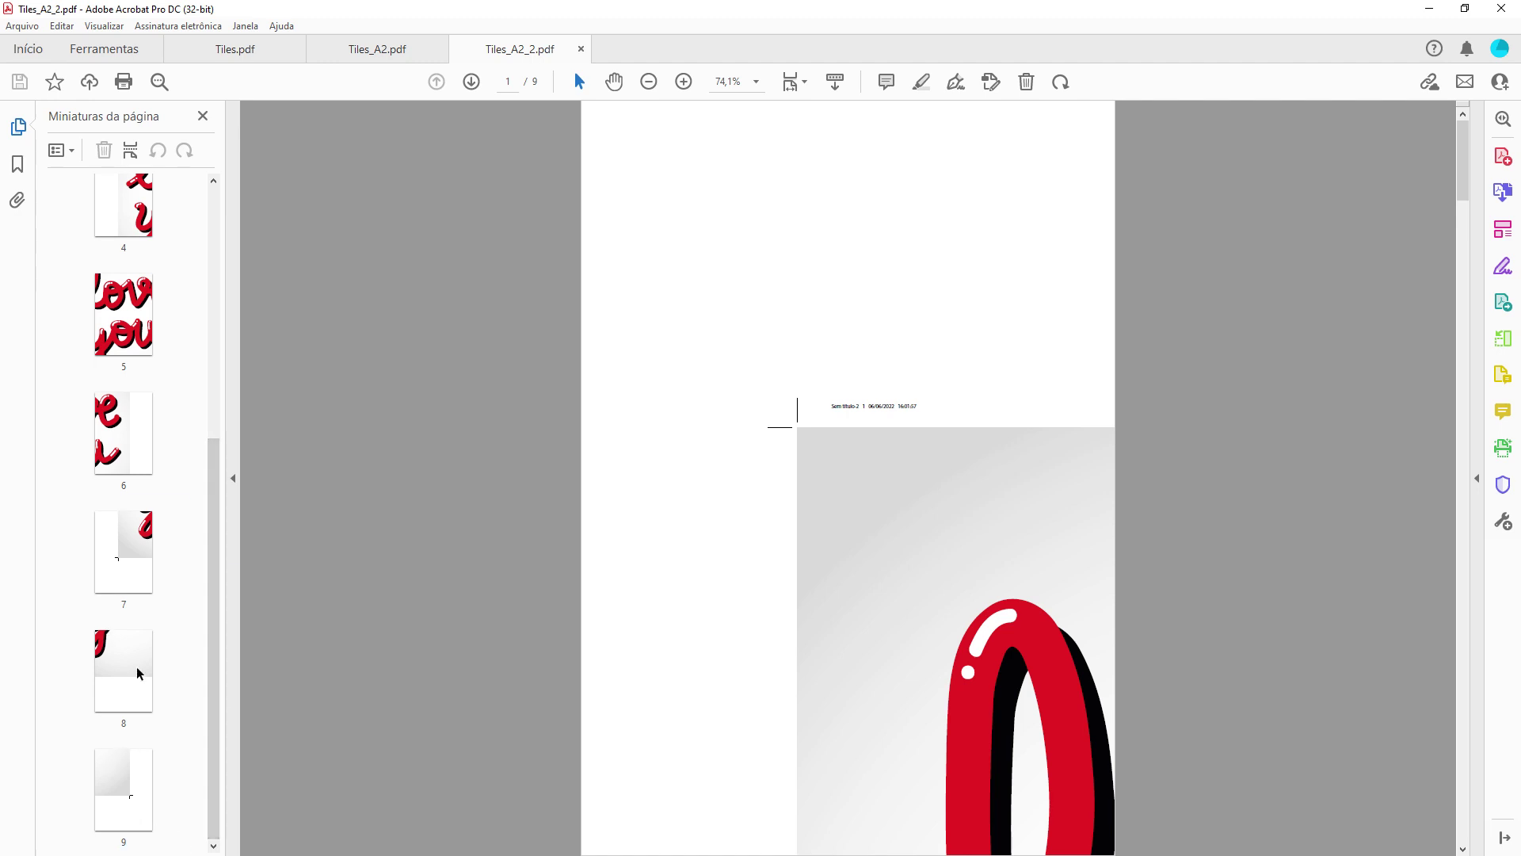
left_click_drag(1465, 167, 1465, 205)
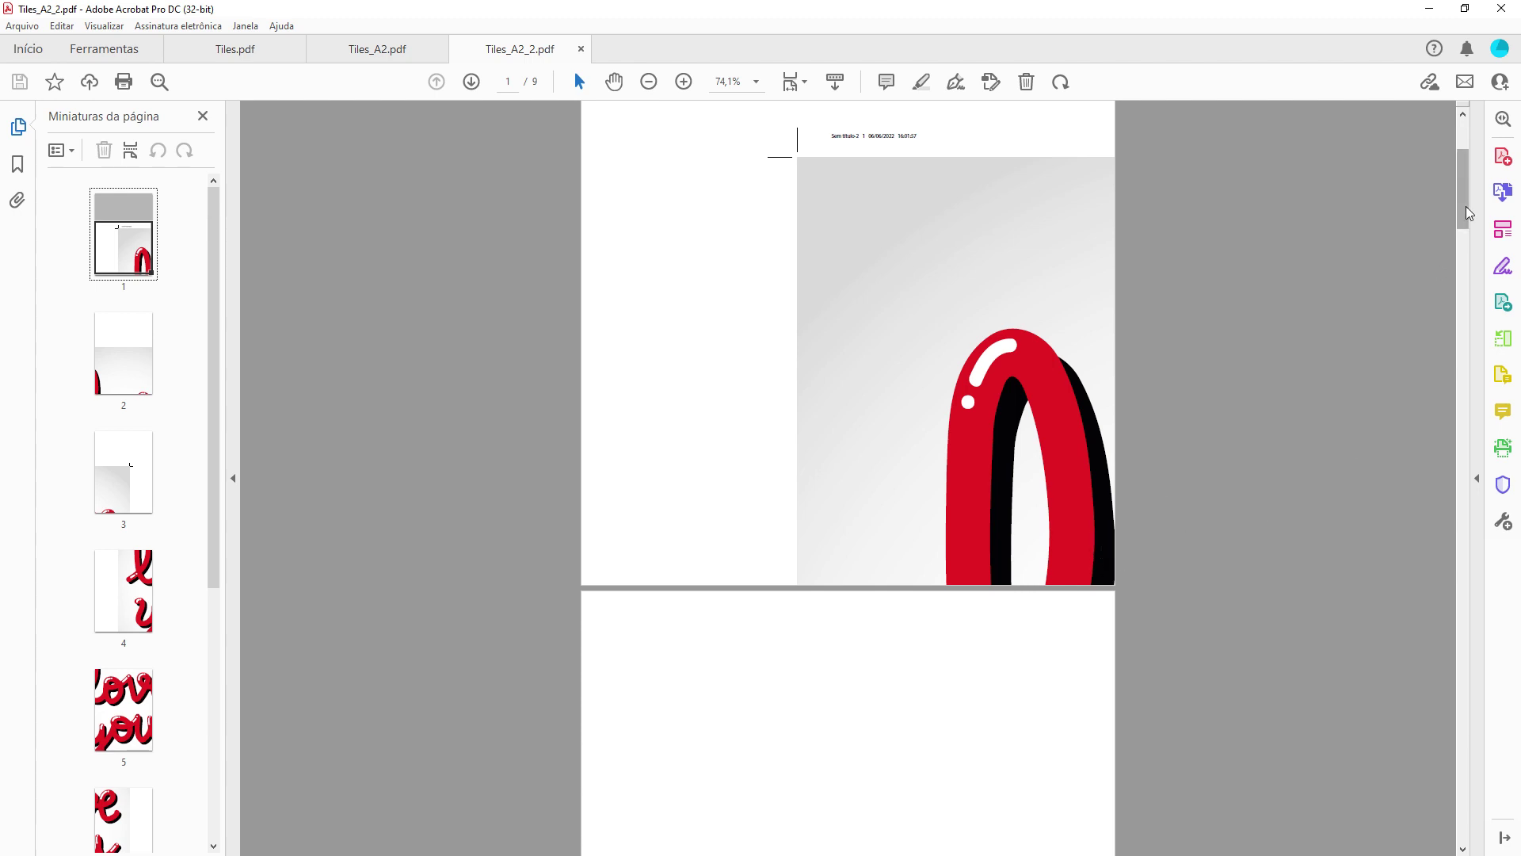
left_click_drag(1467, 212, 1468, 300)
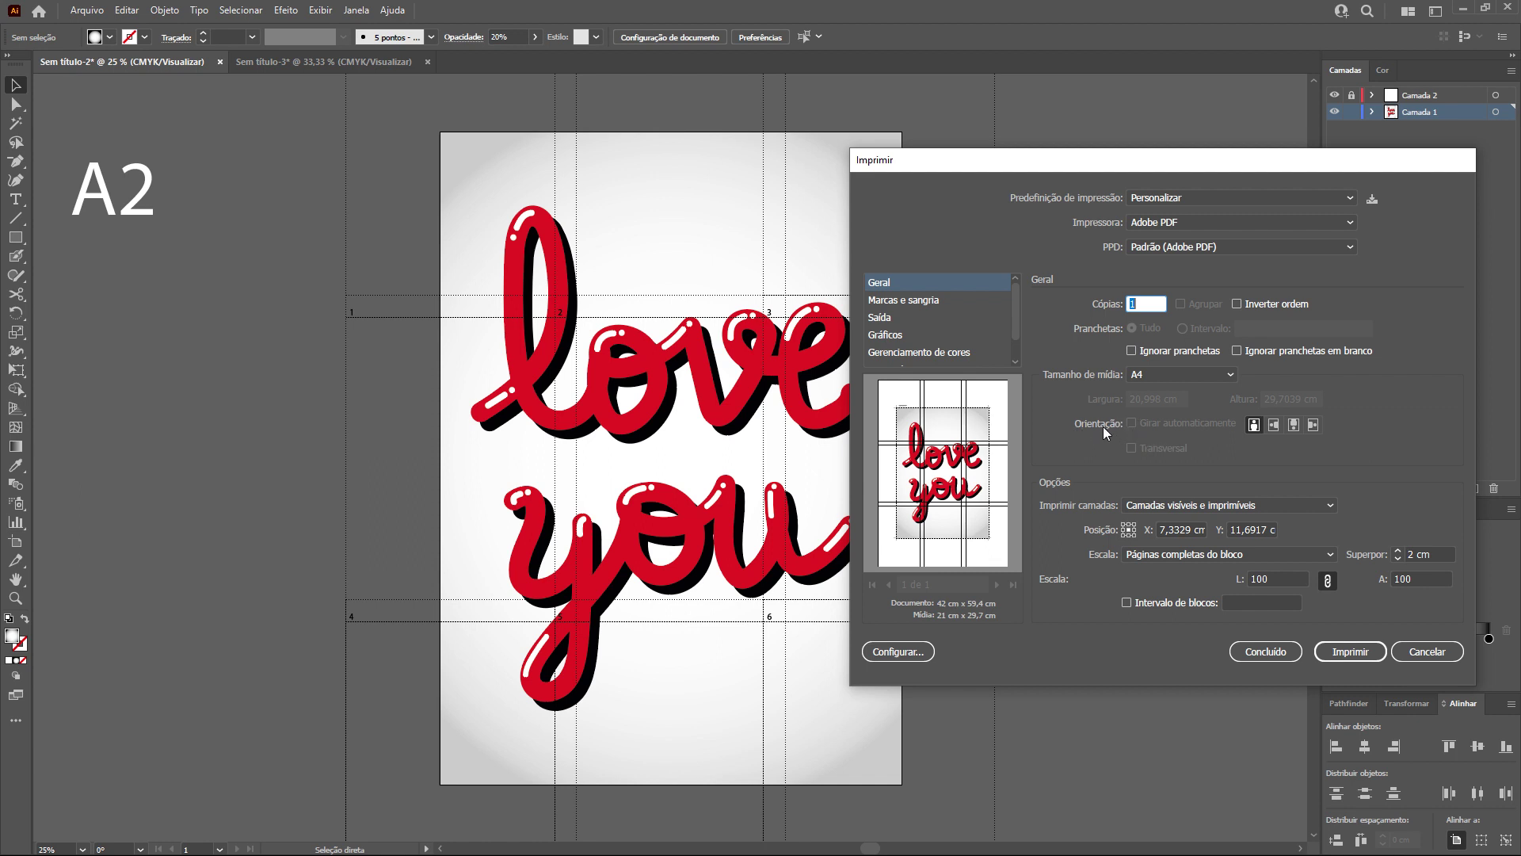
Compare landscape and portrait tile orientation in the A2 print setup.
left_click(1272, 425)
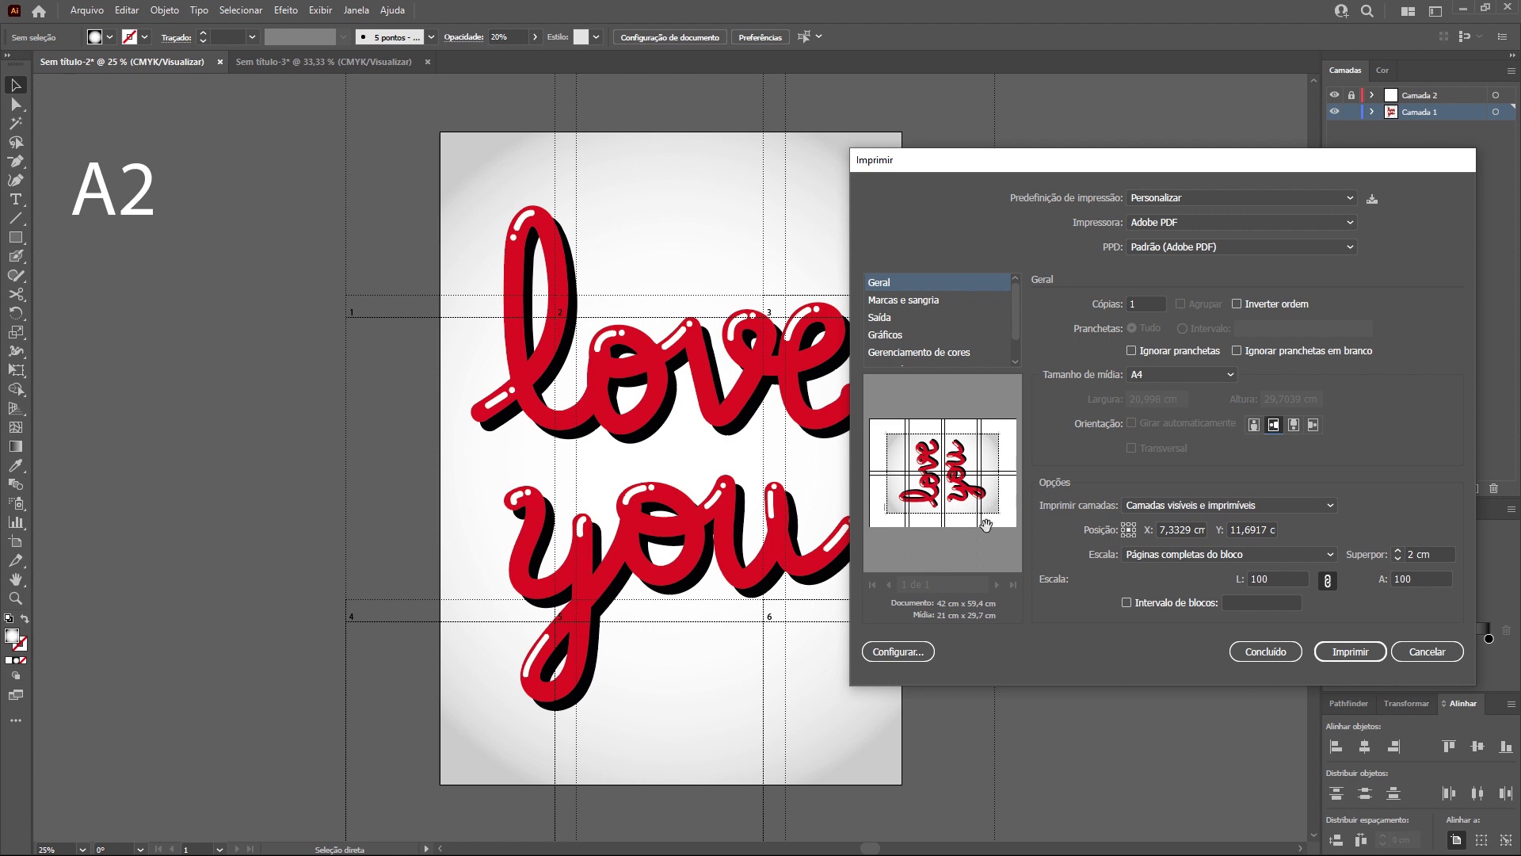
left_click(1255, 426)
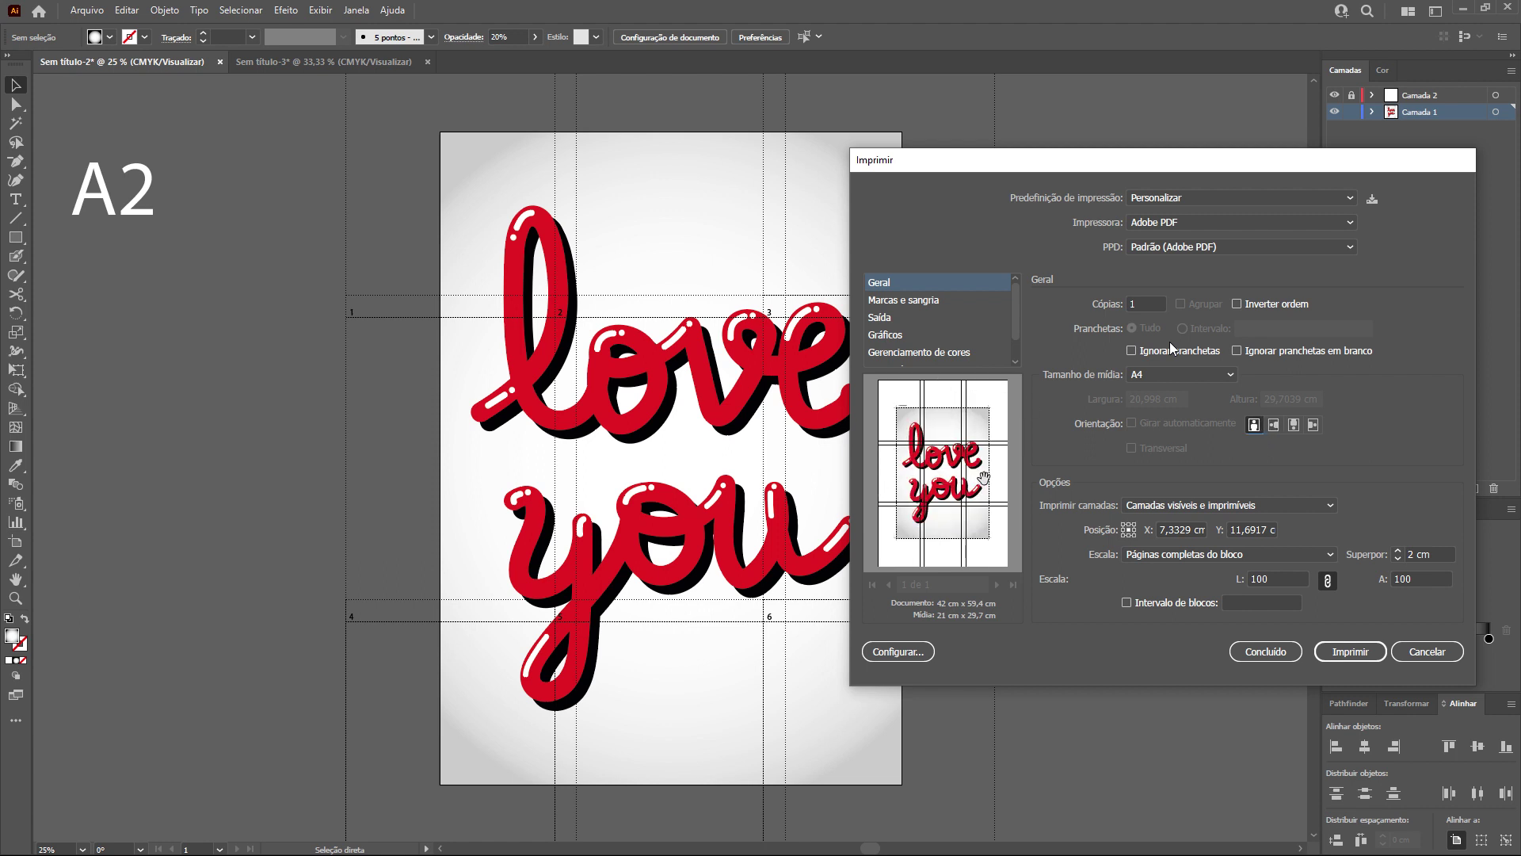
left_click(1274, 425)
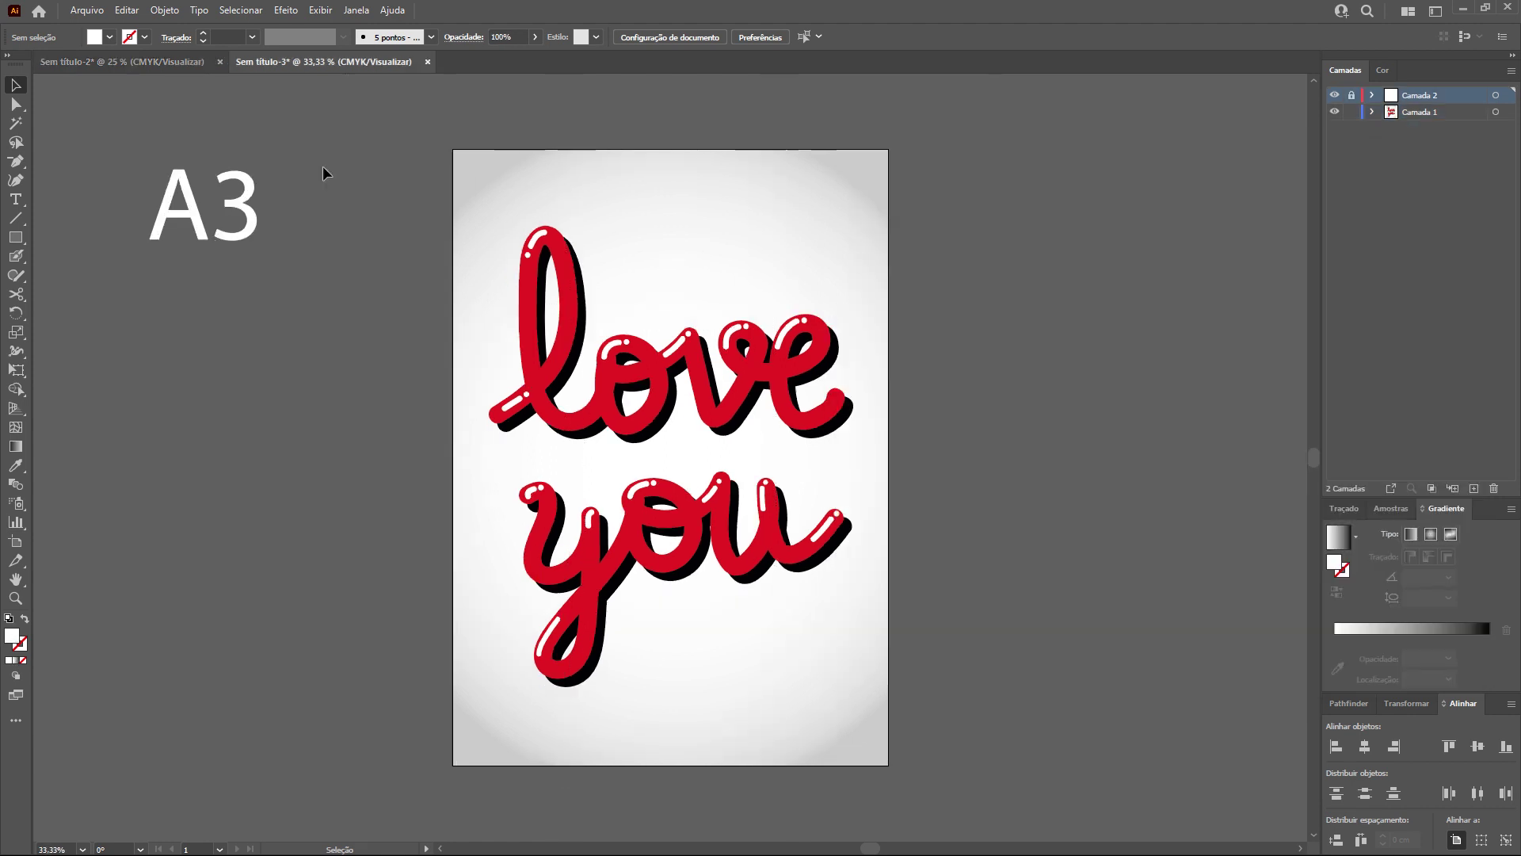
For the A3 poster, keep Tile Full Pages scaling with portrait orientation.
key("ctrl+p")
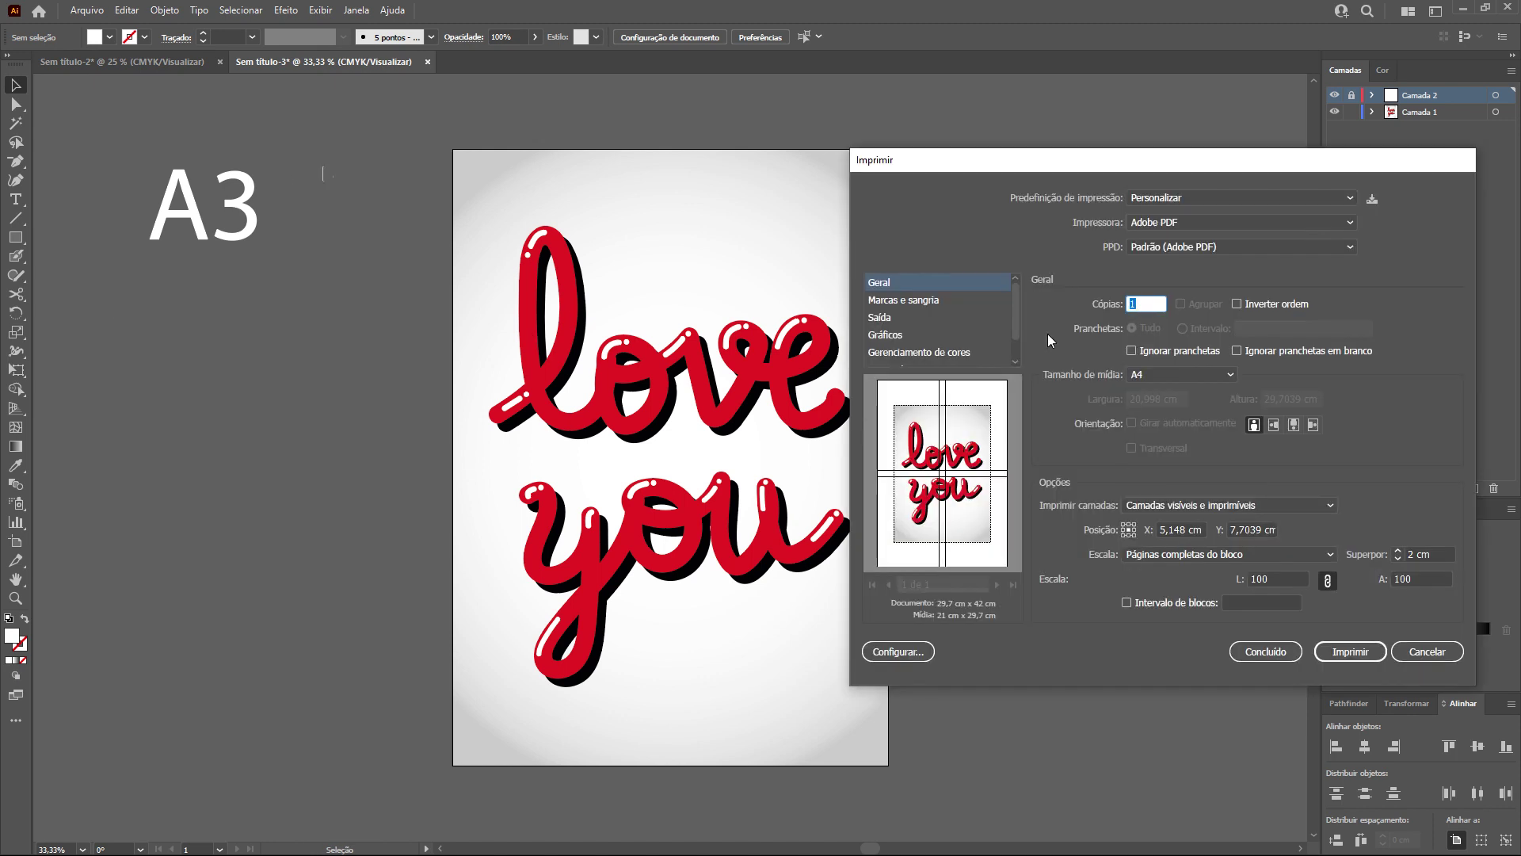
left_click(1175, 558)
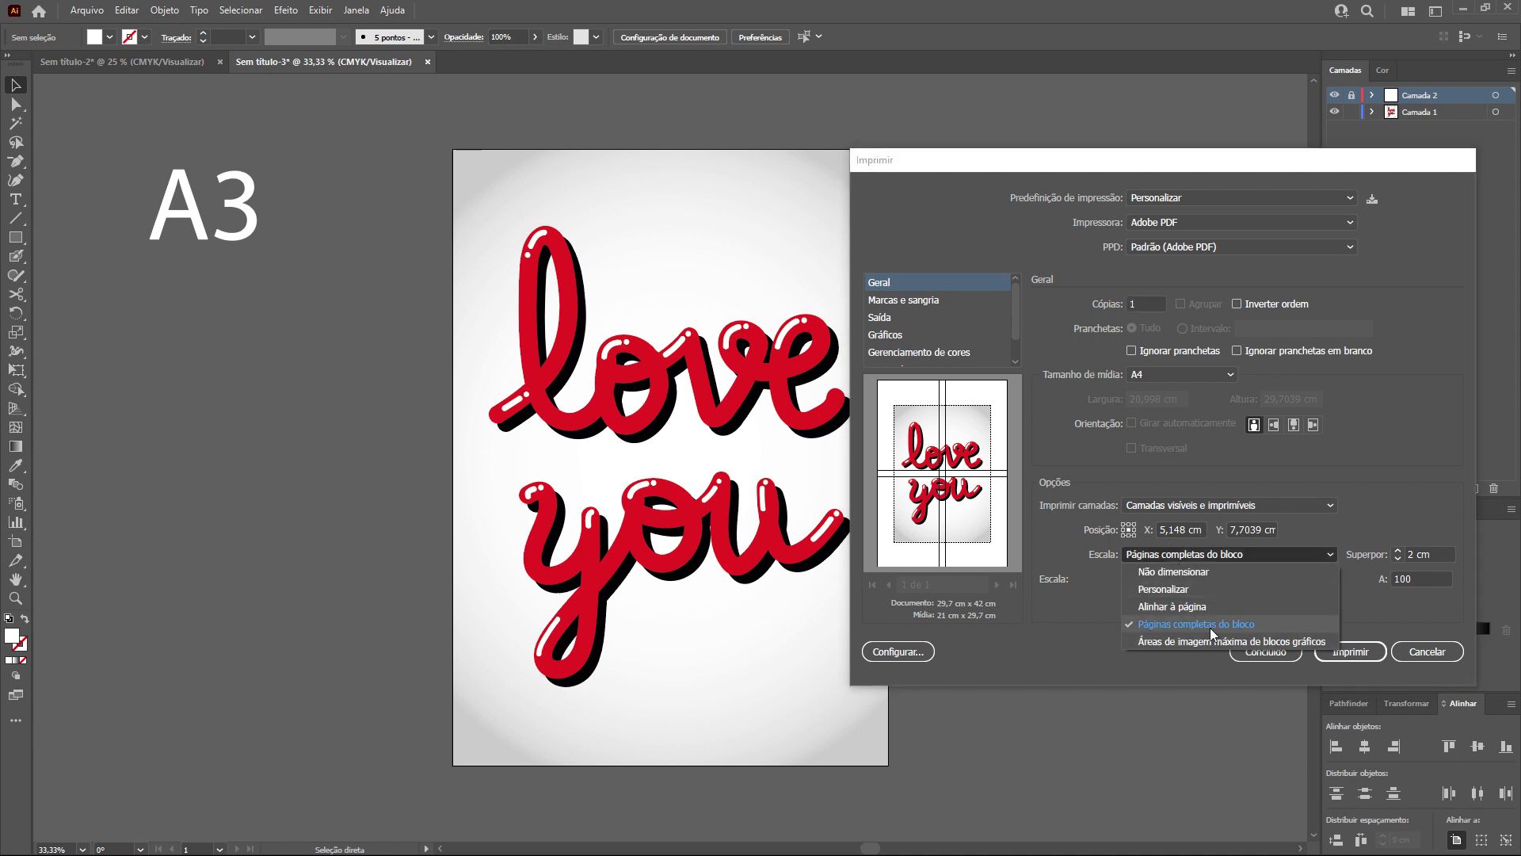
left_click(1409, 519)
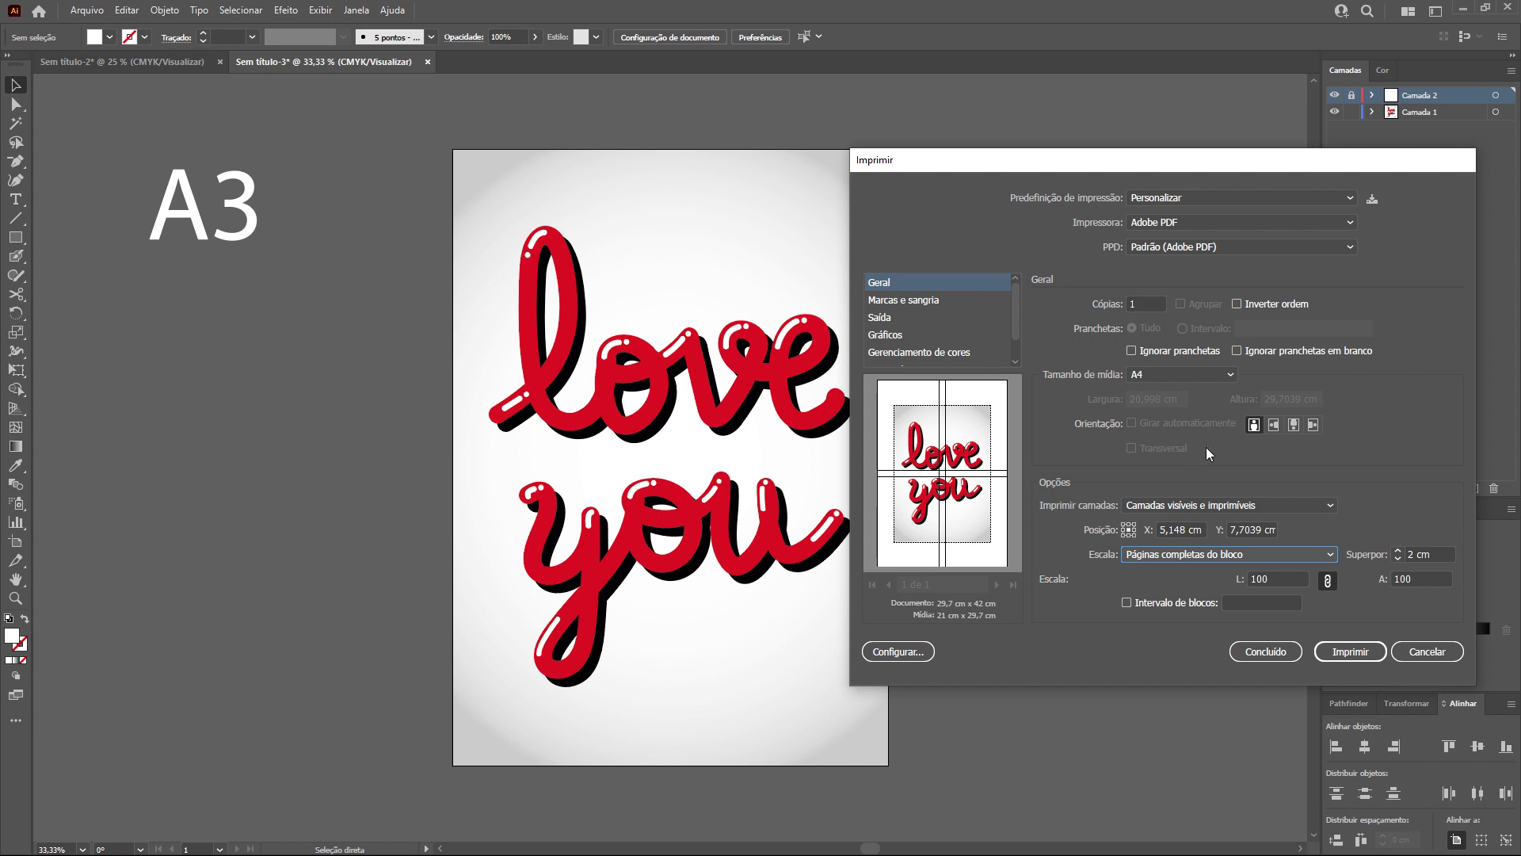
left_click(1278, 426)
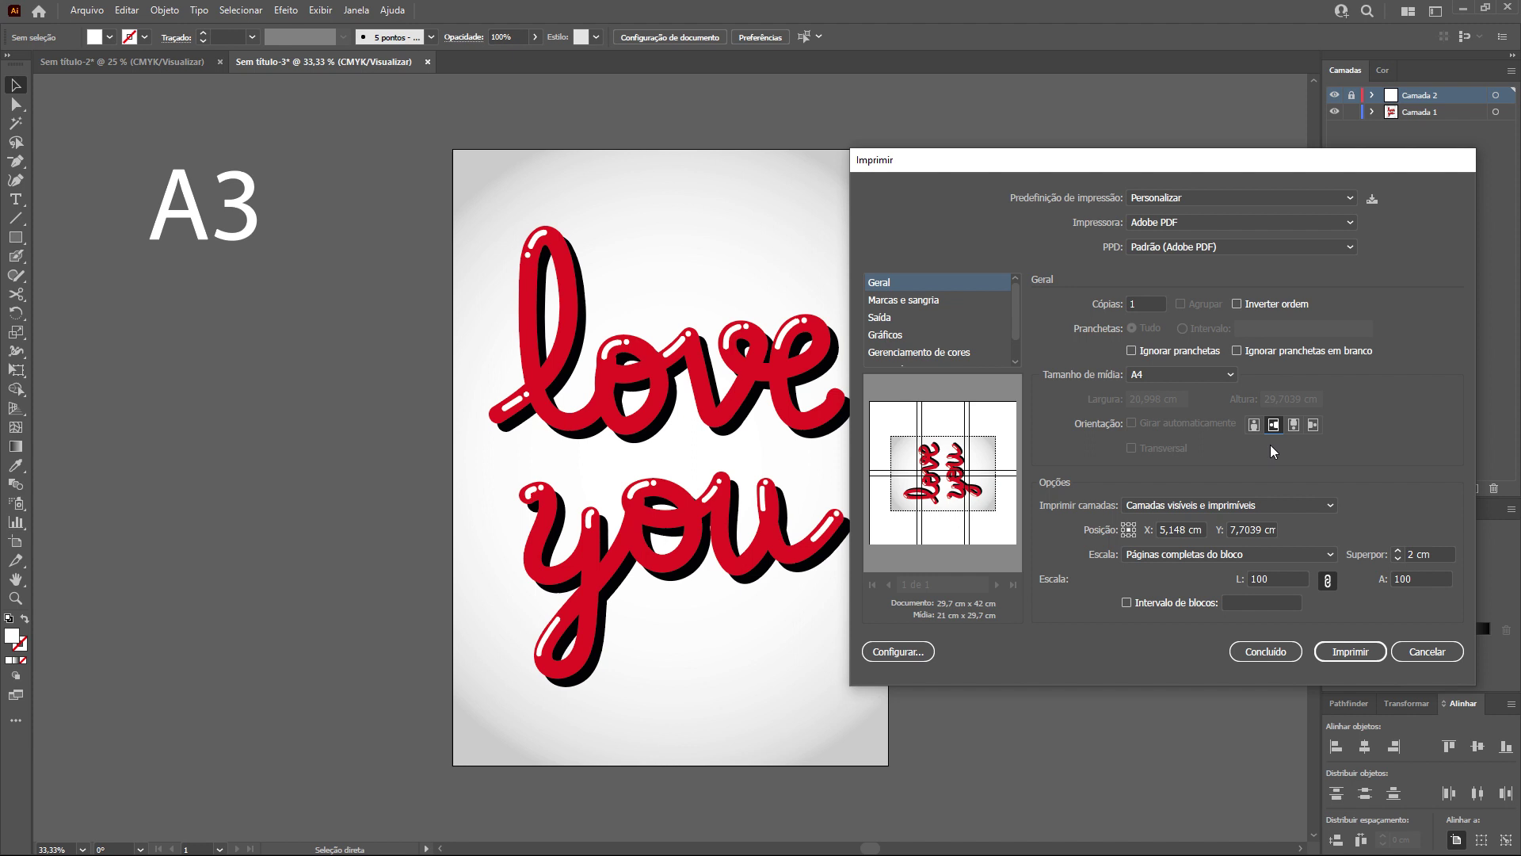
left_click(1255, 426)
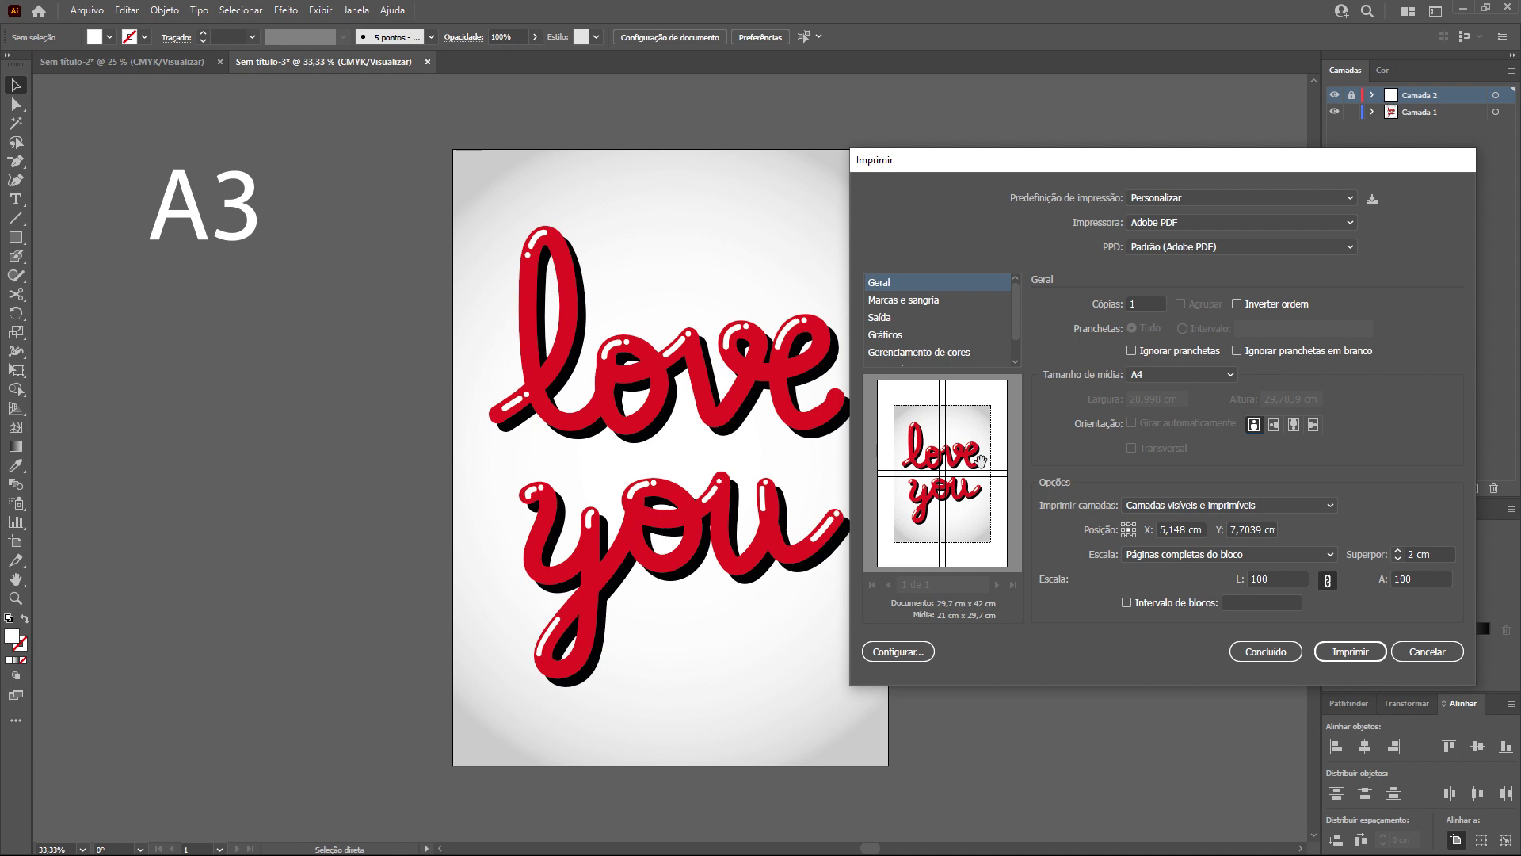
Set the tile overlap to 1 cm and keep the settings with Done.
key("Tab")
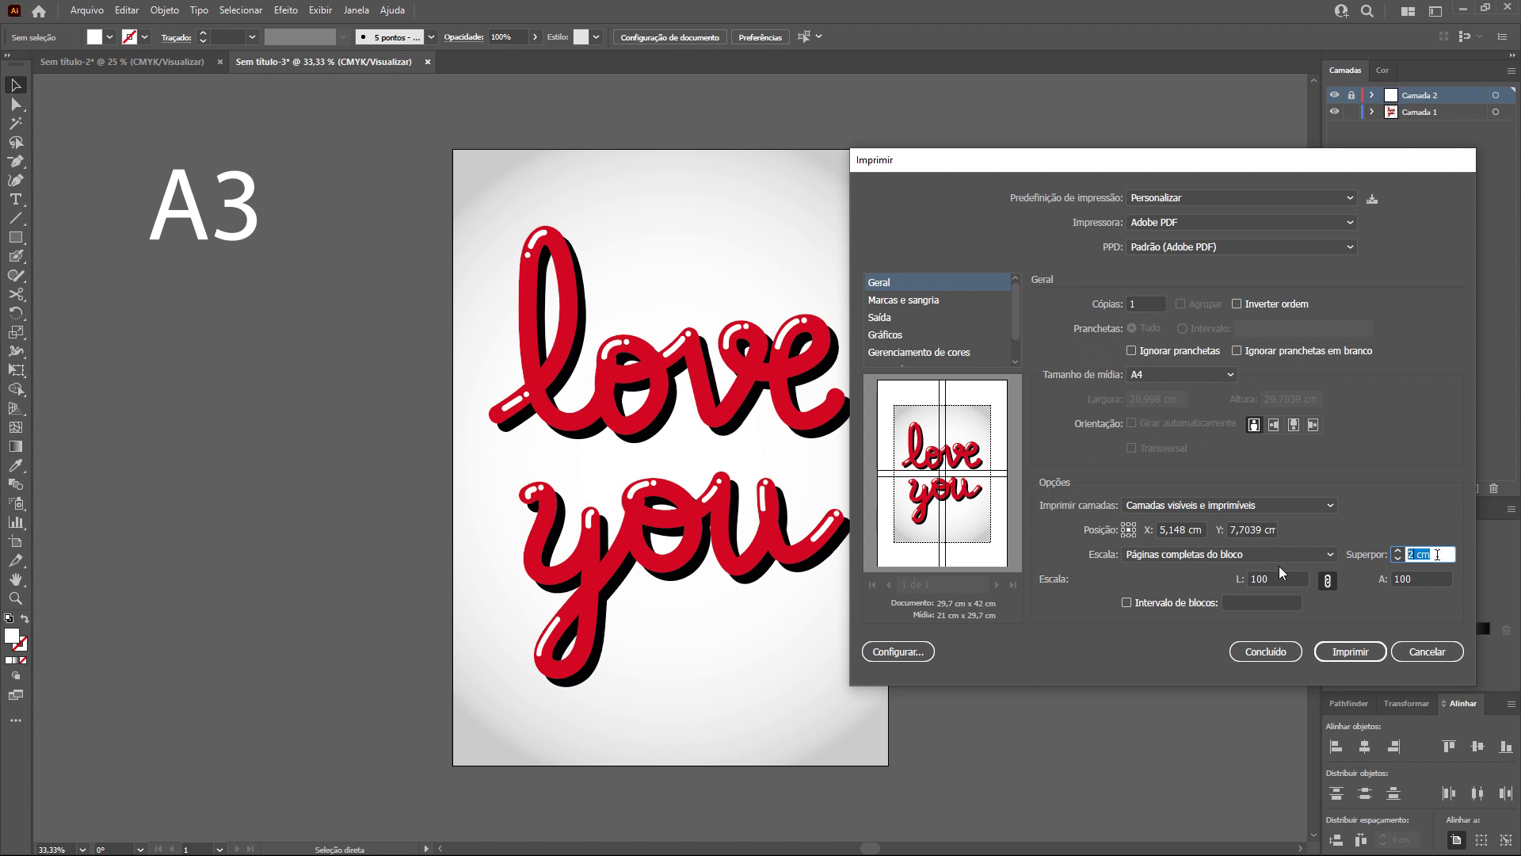
type("1")
left_click(1431, 578)
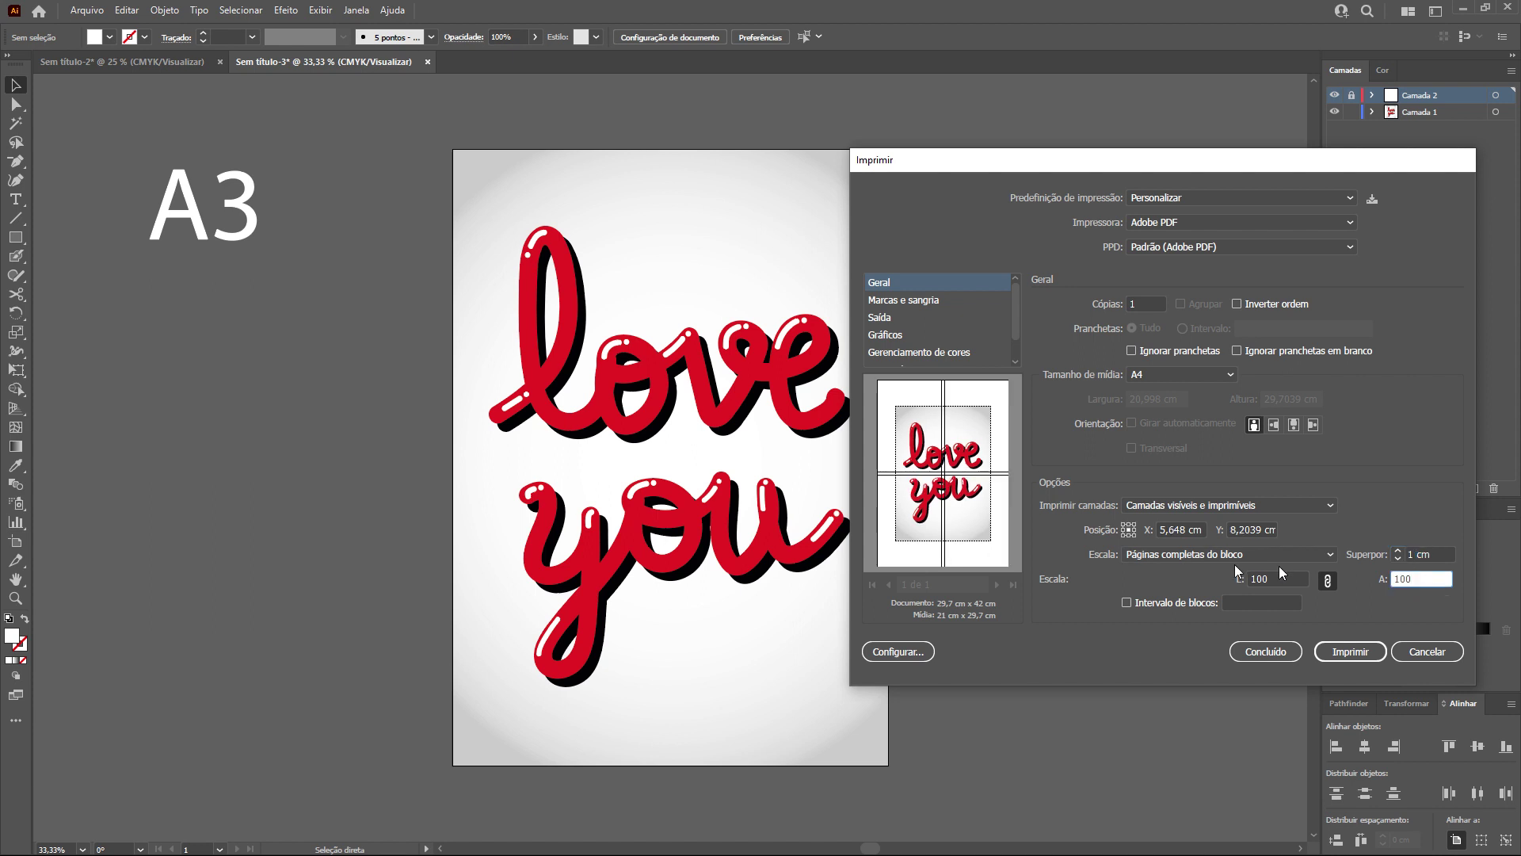
key("Tab")
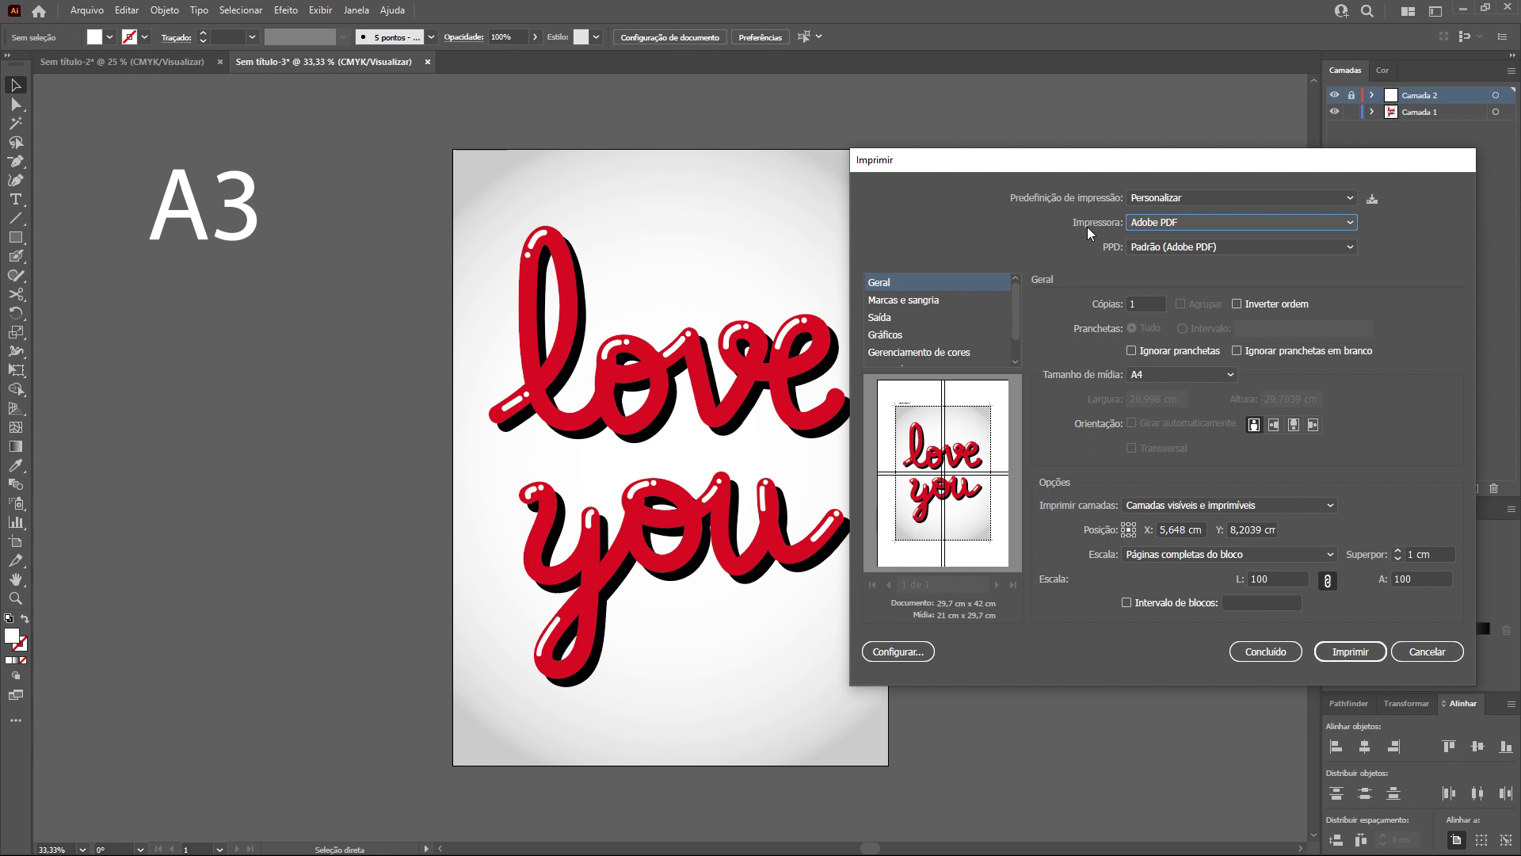
left_click(1436, 654)
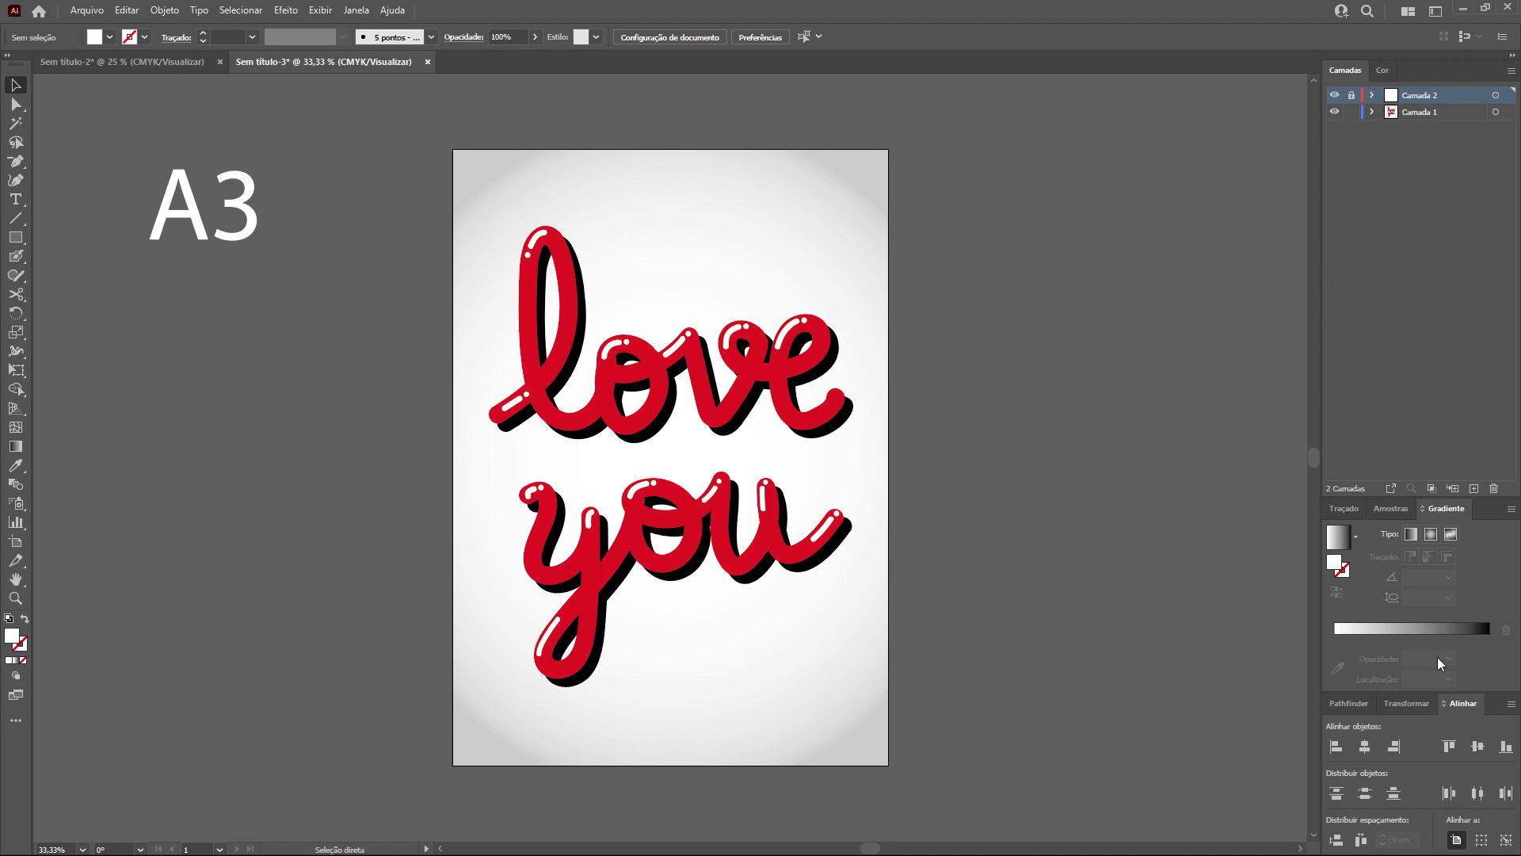
Save the current A4 tiling print settings as the print preset 'Print Ladrilhos'.
key("ctrl+p")
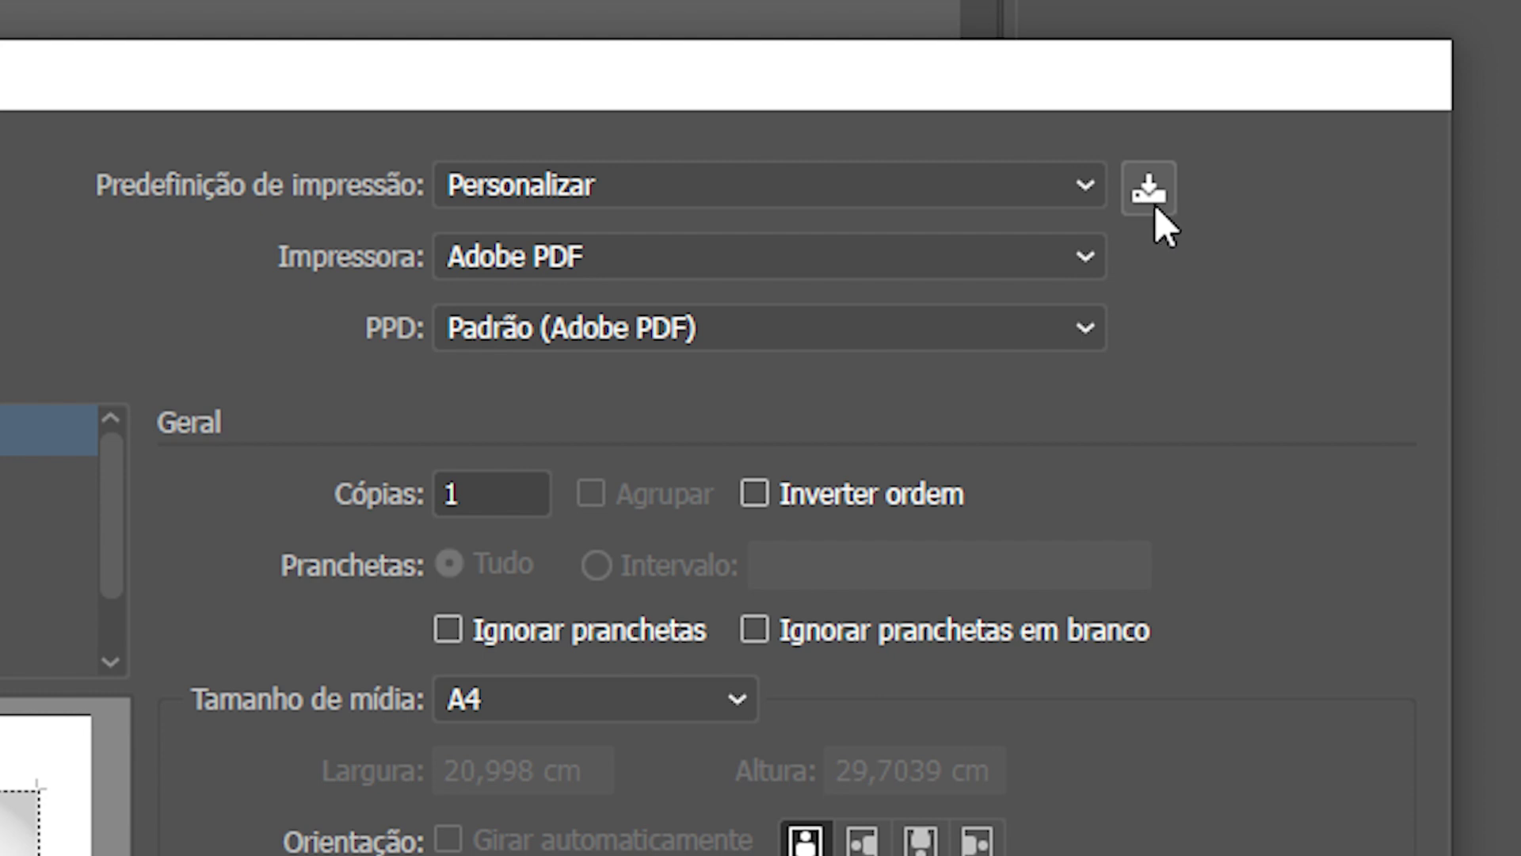
left_click(1149, 194)
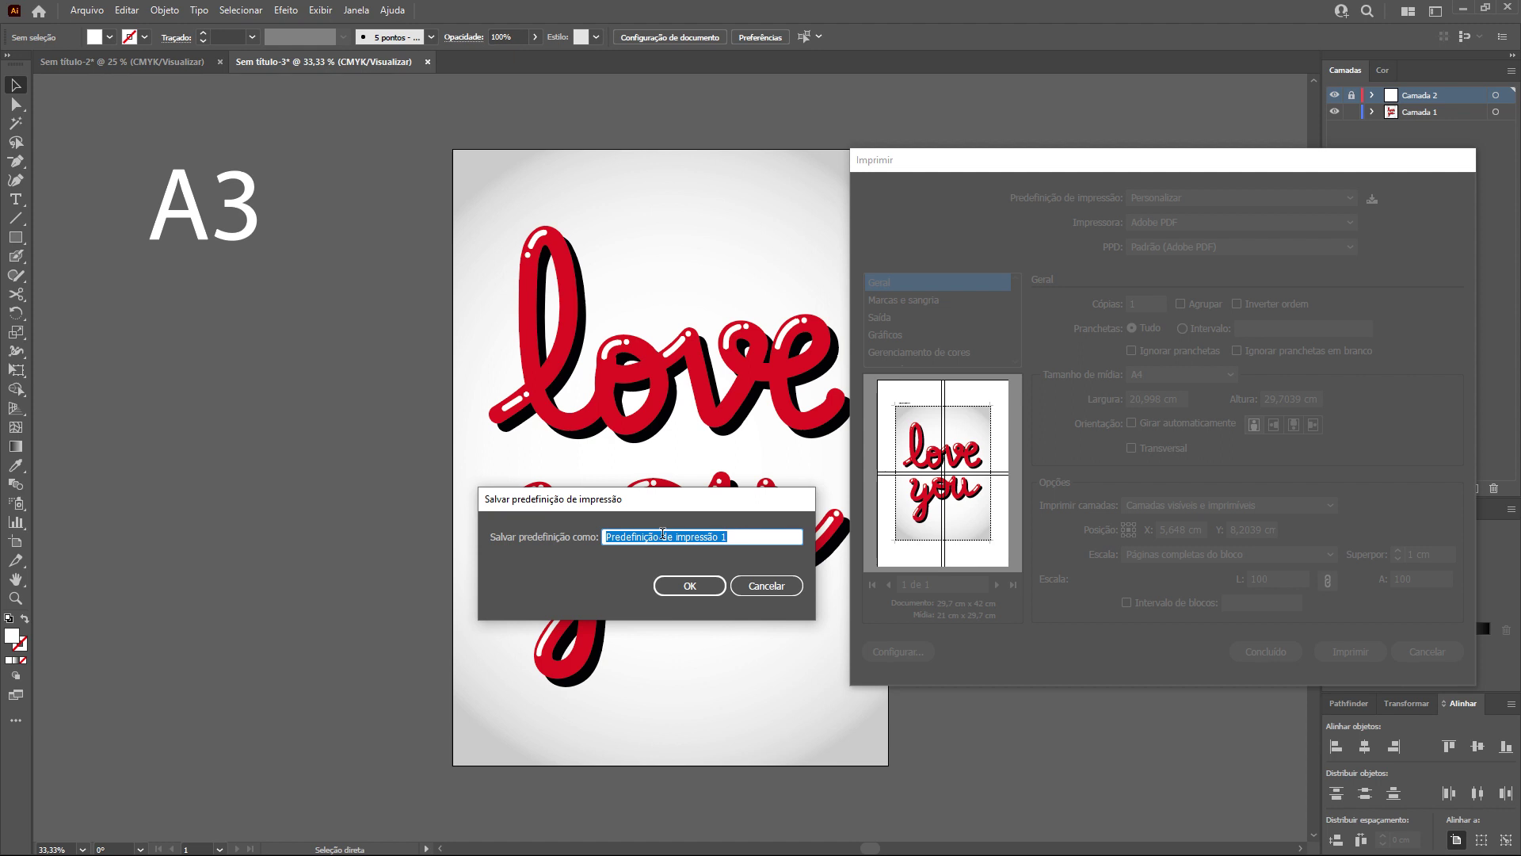
type("Print Ladrilhos")
key("Return")
key("Escape")
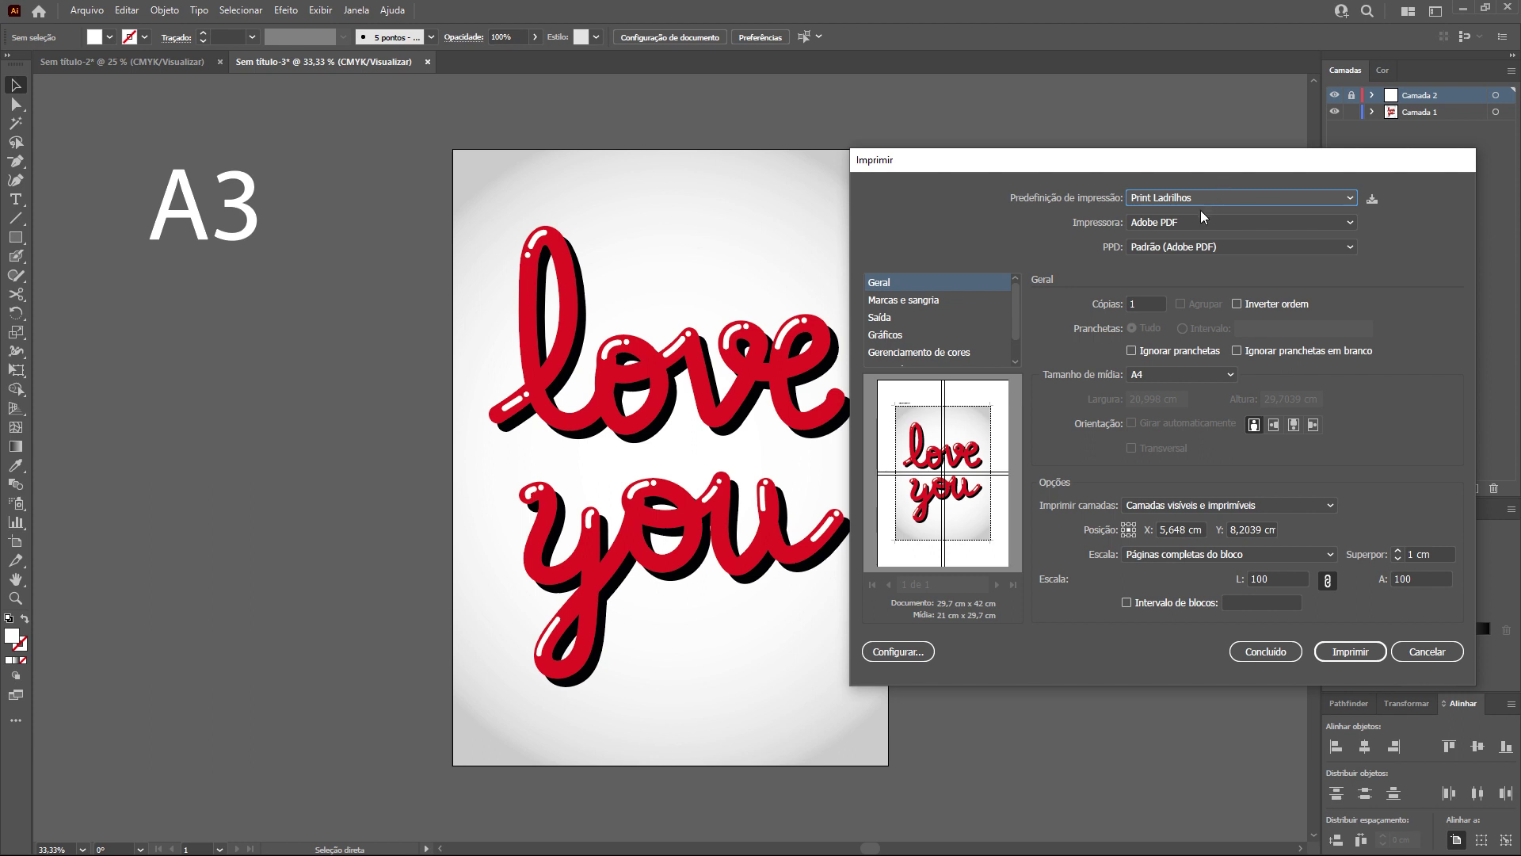
left_click(1222, 197)
Switch the print preset to [Default], reapply 'Print Ladrilhos', and show its Marks and Bleed settings.
left_click(1200, 236)
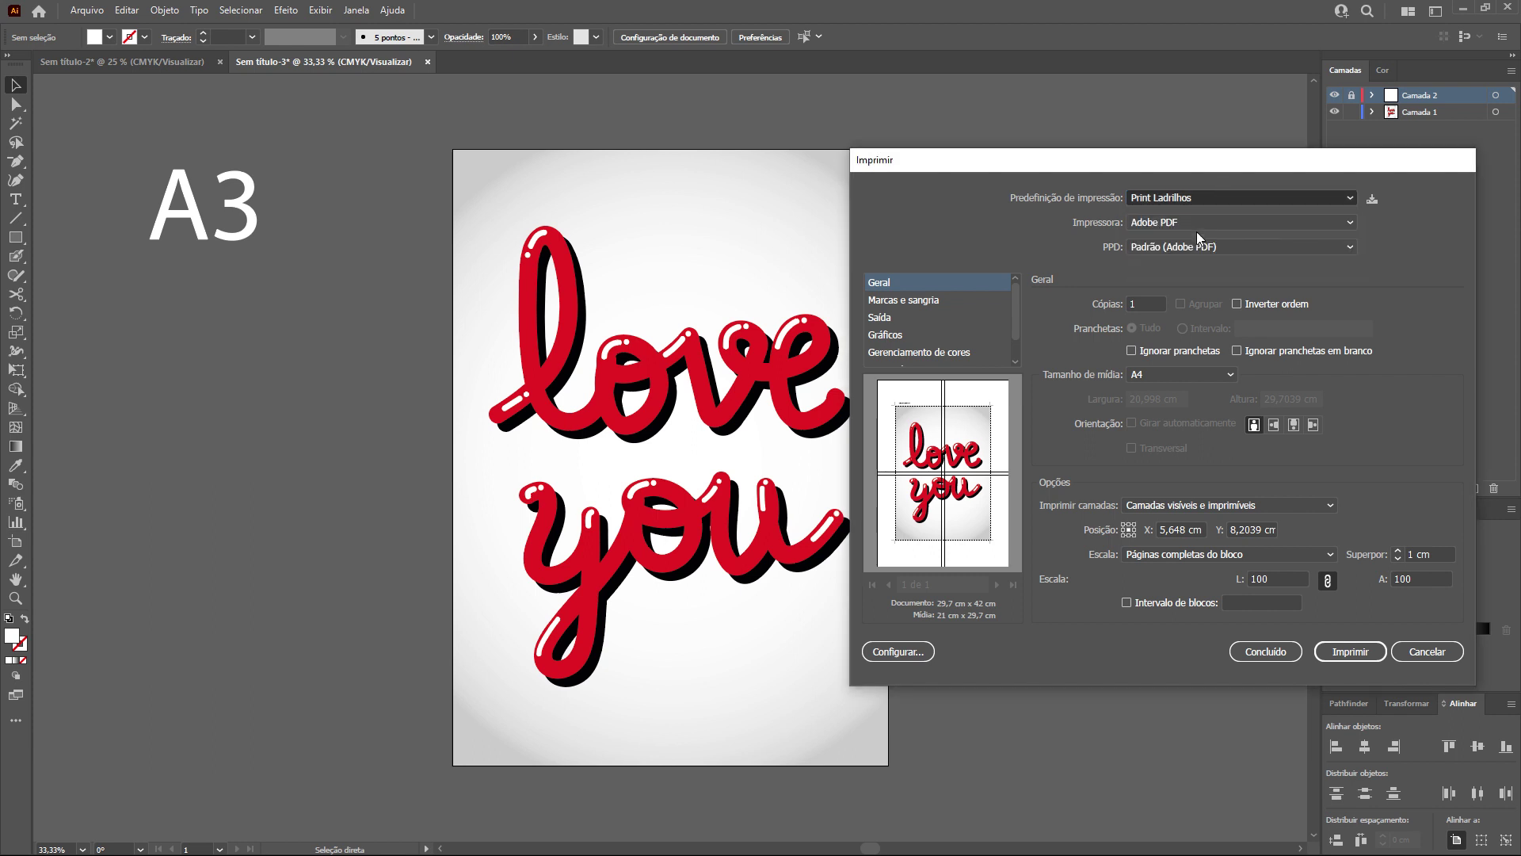
left_click(1197, 198)
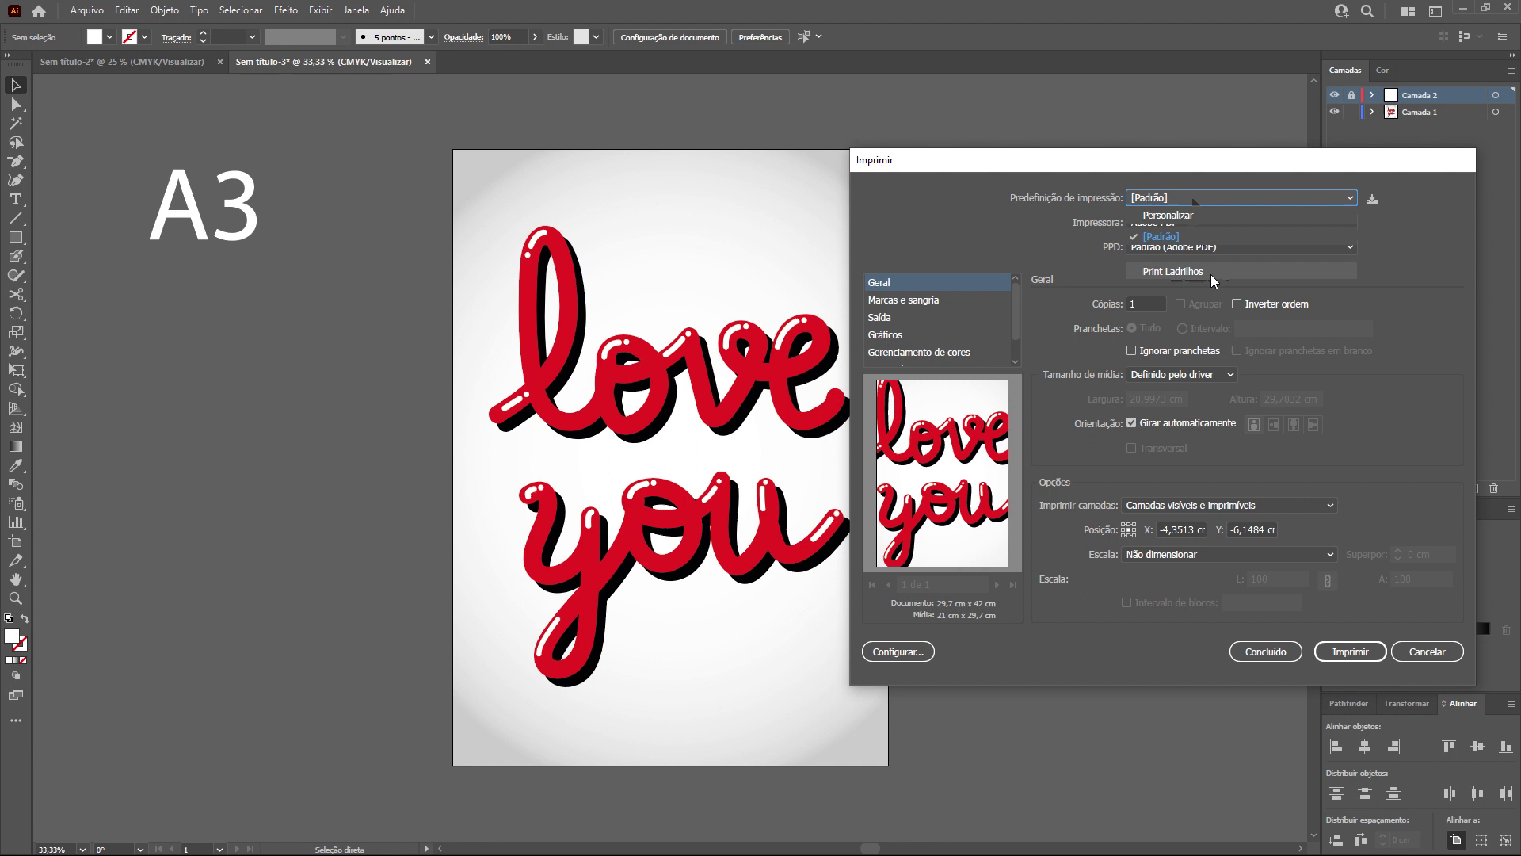
left_click(1212, 274)
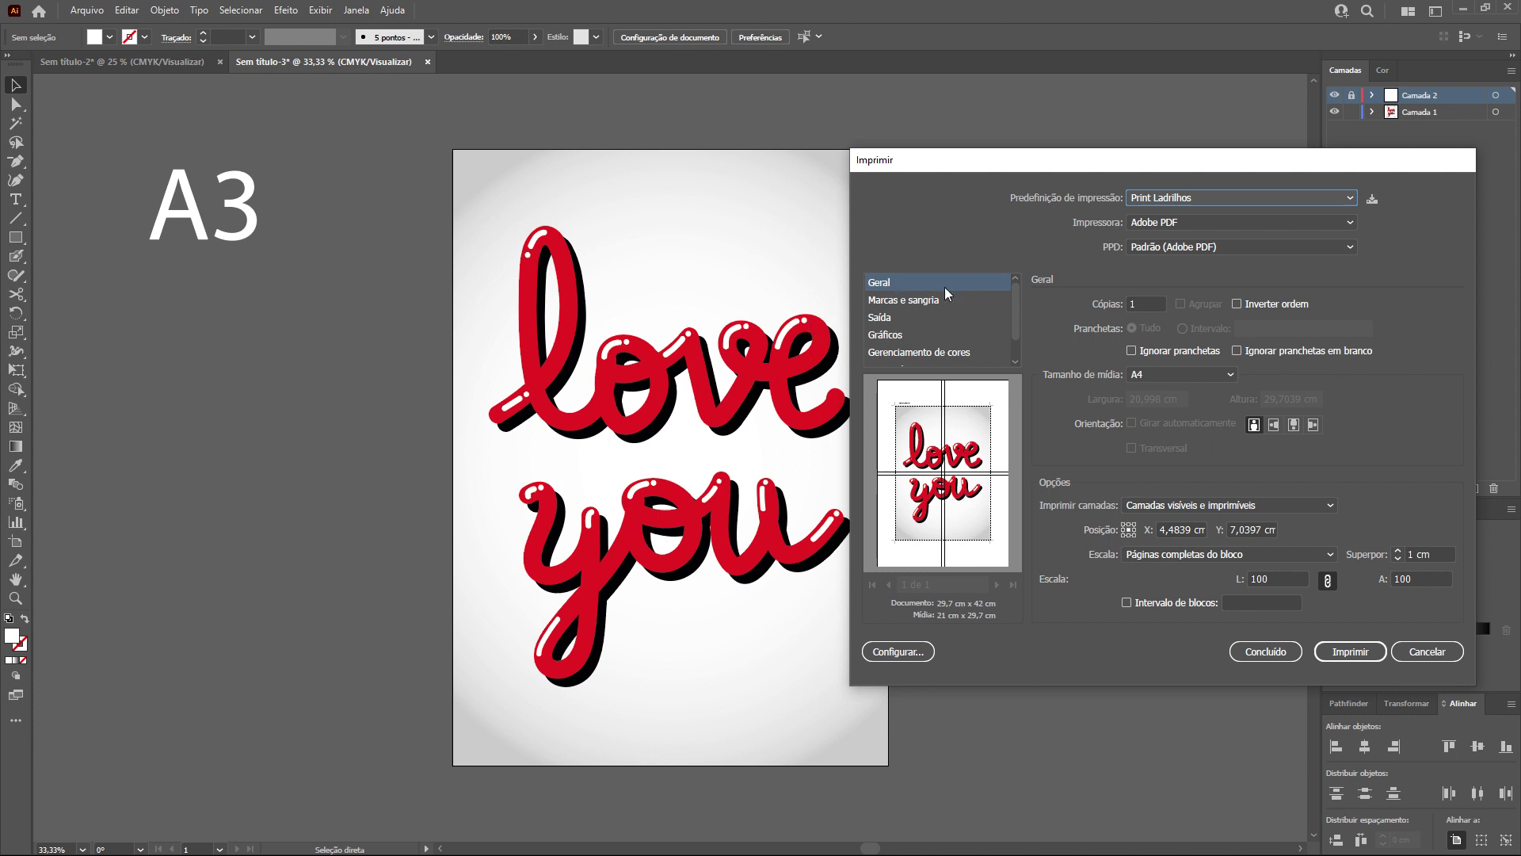
left_click(918, 306)
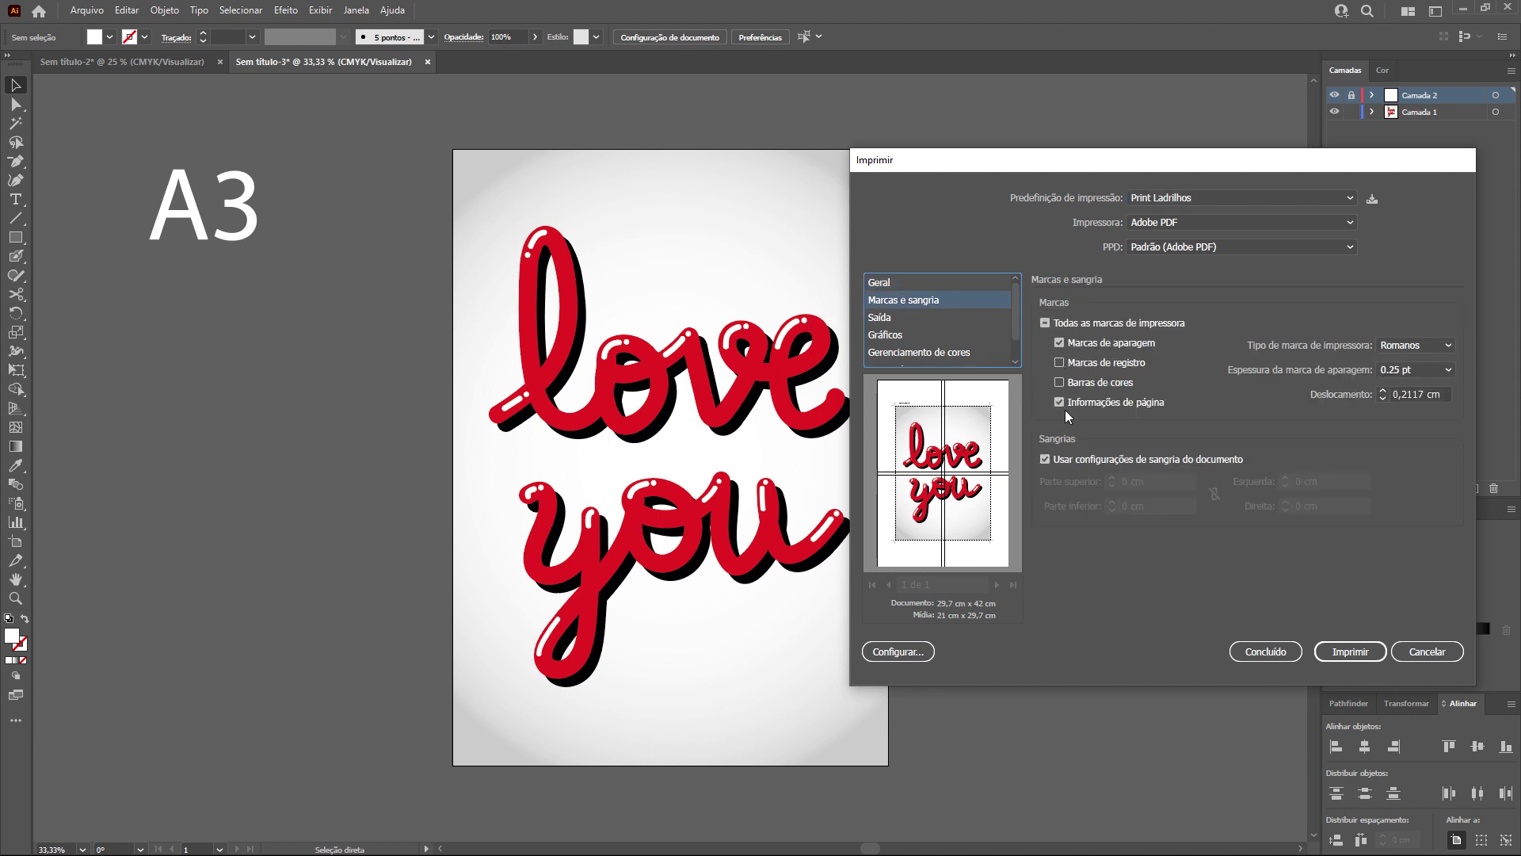